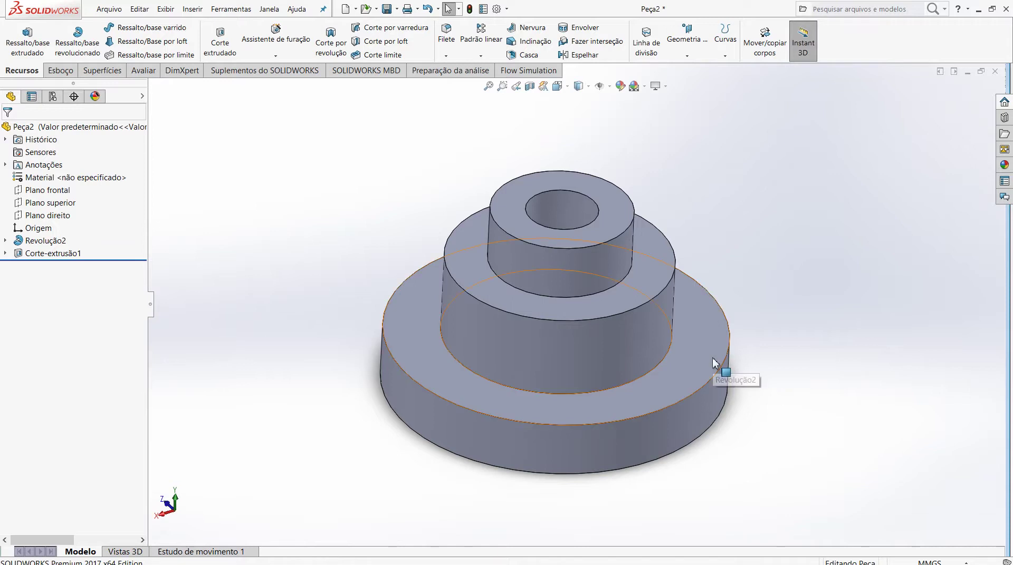
# Open the Filete (fillet) feature from the Recursos tools, showing its default 10.00mm radius
pyautogui.scroll(-1, 720, 369)
pyautogui.scroll(1, 555, 336)
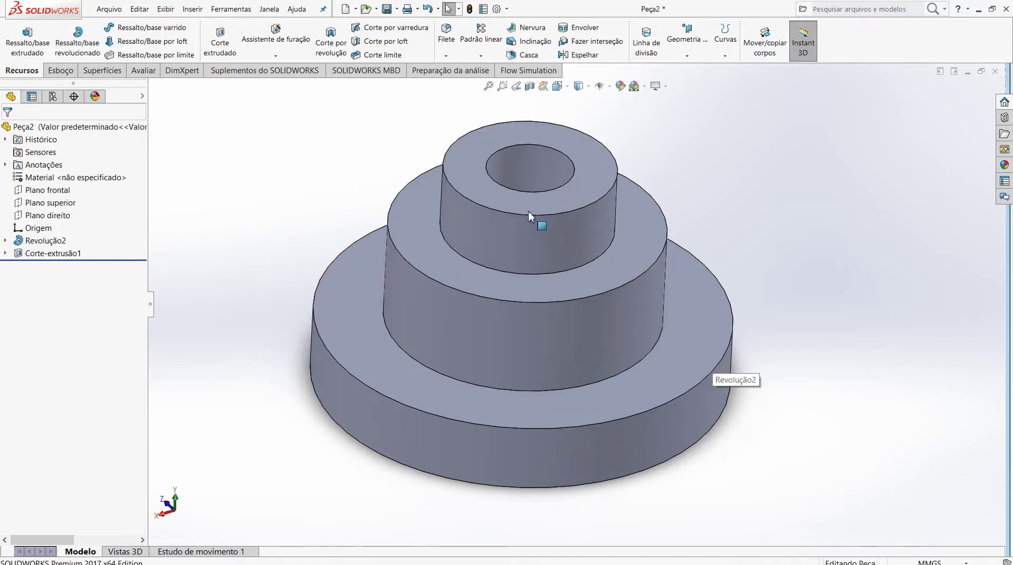
pyautogui.scroll(-1, 537, 215)
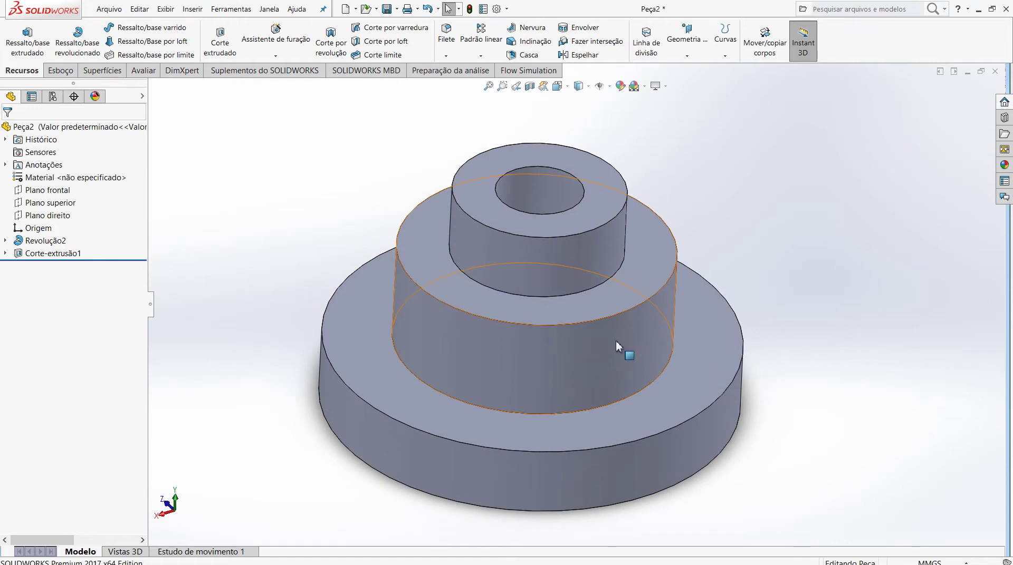
pyautogui.scroll(-1, 849, 299)
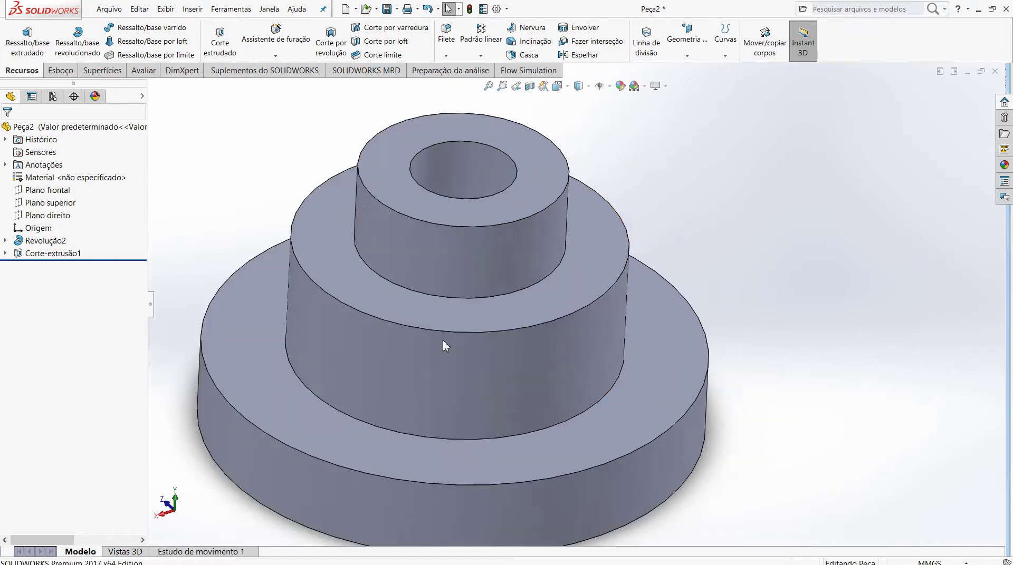
pyautogui.scroll(1, 442, 340)
pyautogui.scroll(-1, 286, 404)
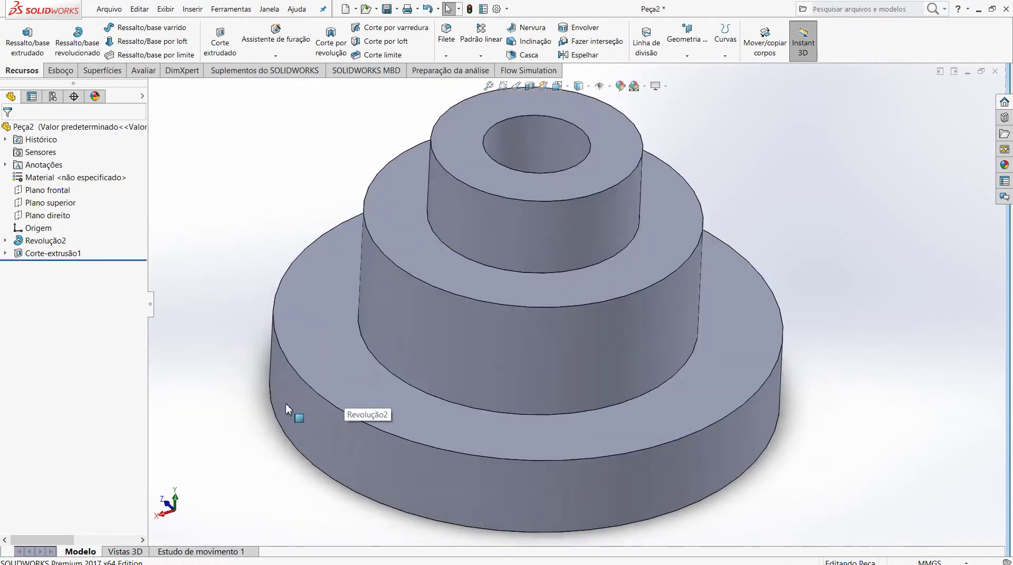
pyautogui.scroll(1, 287, 405)
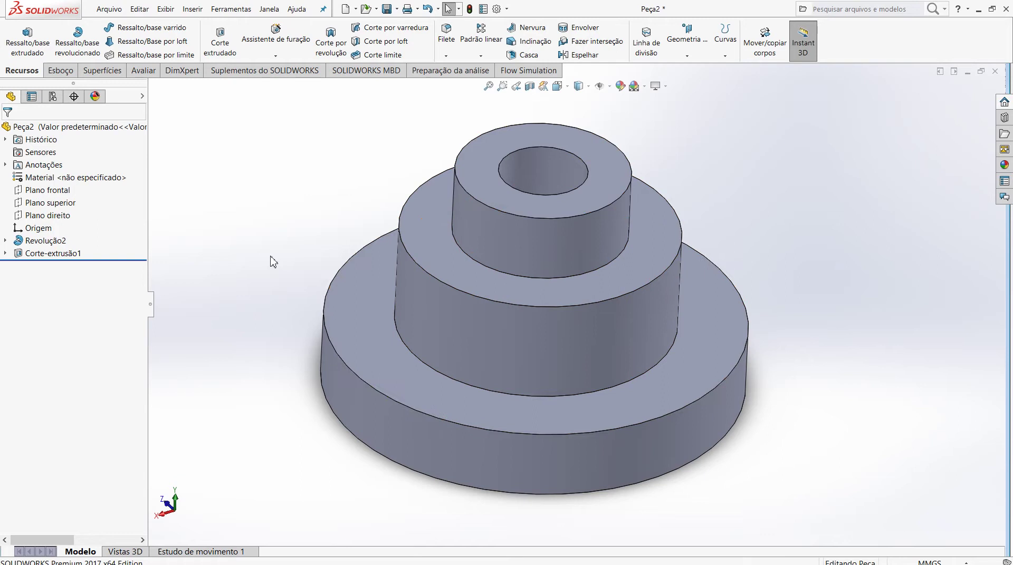
pyautogui.click(65, 71)
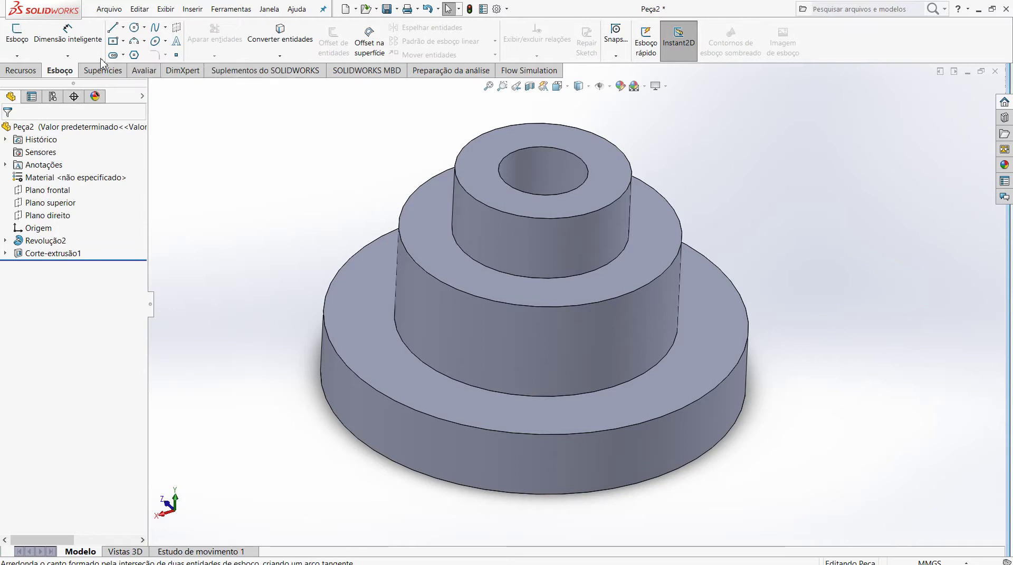
pyautogui.click(21, 70)
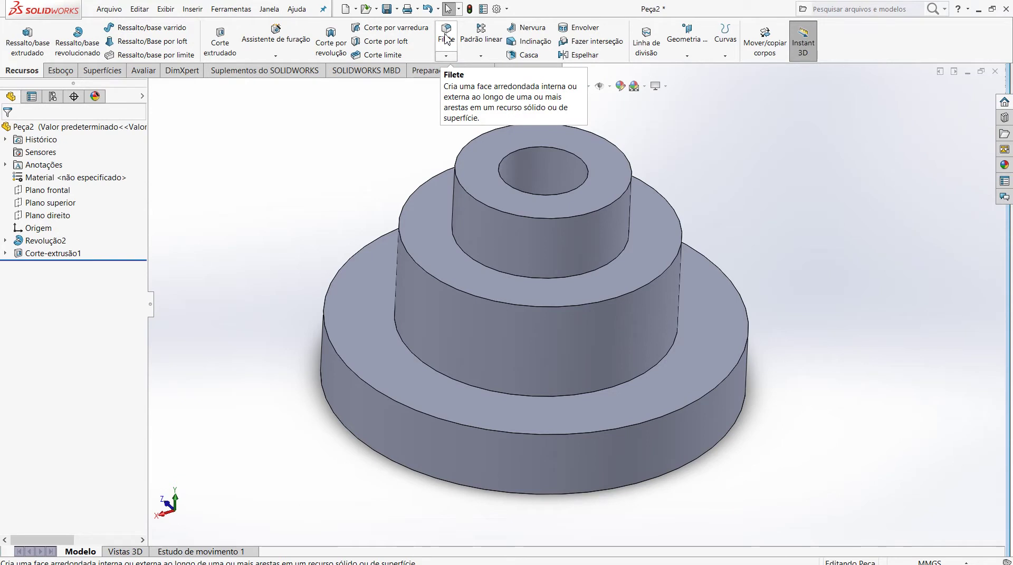
pyautogui.click(446, 40)
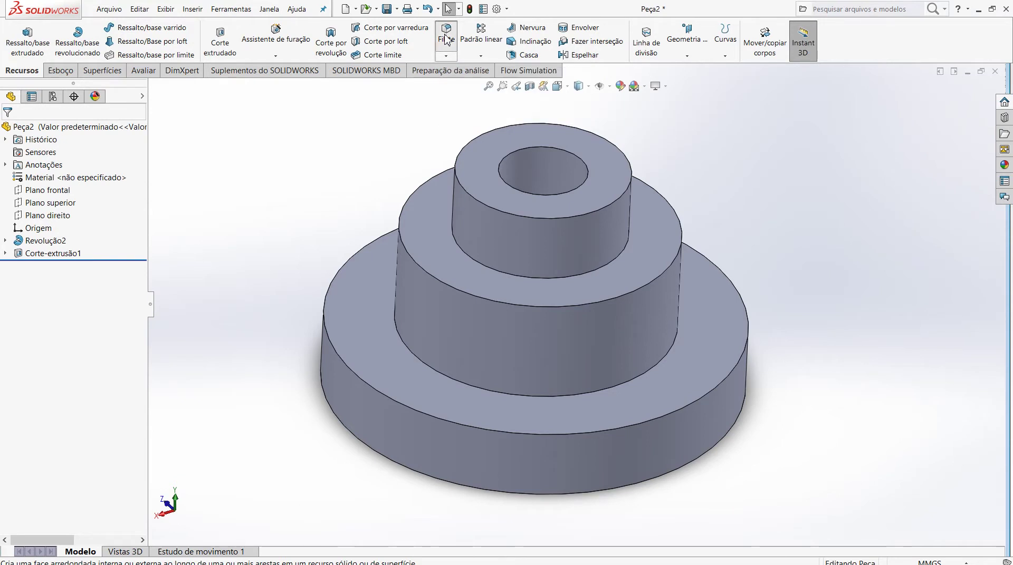
# Fillet the top outer edge of the smallest step at 3 mm, Simétrico type, creating Filete1
pyautogui.click(460, 184)
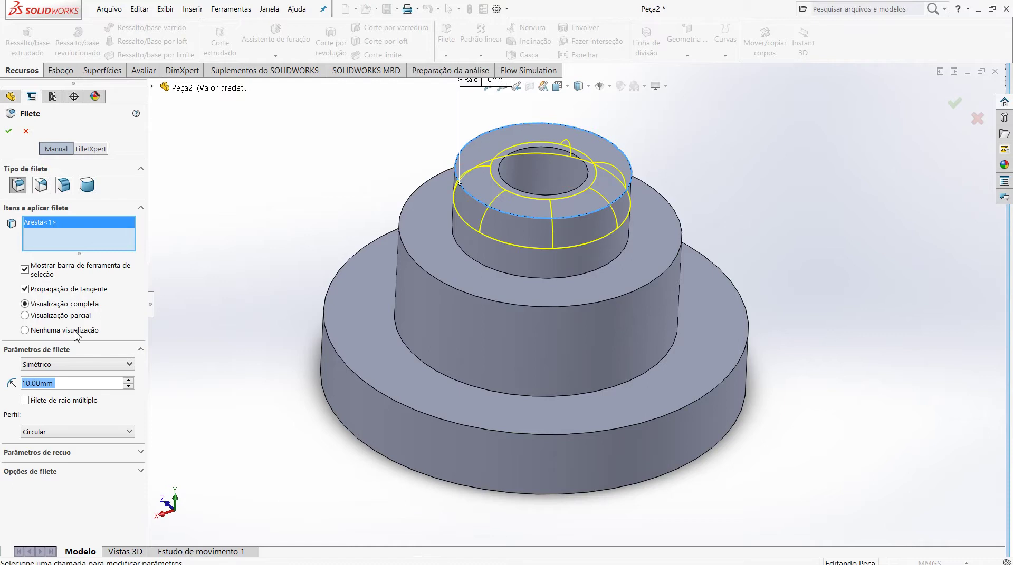
pyautogui.doubleClick(73, 381)
pyautogui.click(47, 362)
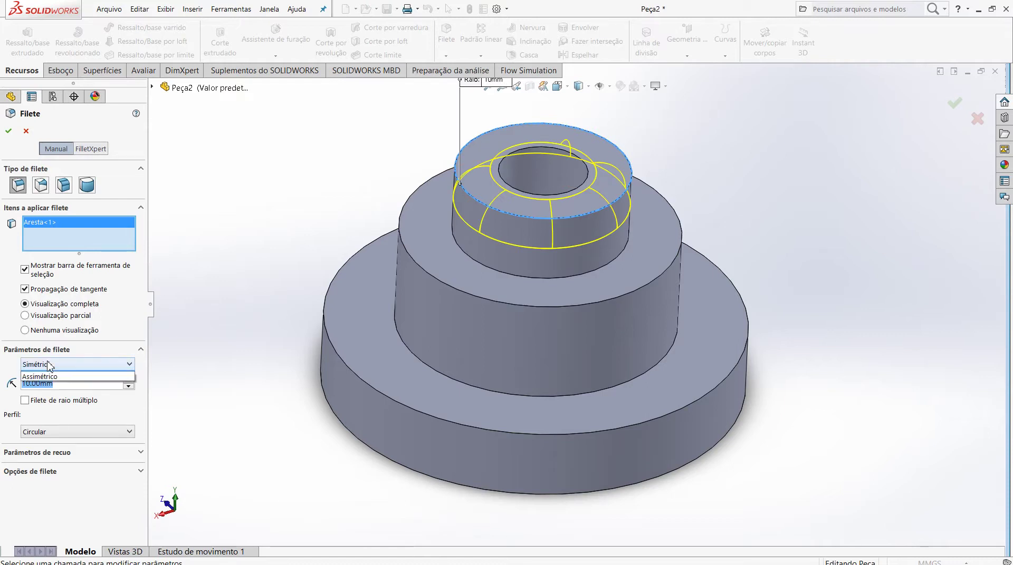
pyautogui.click(105, 349)
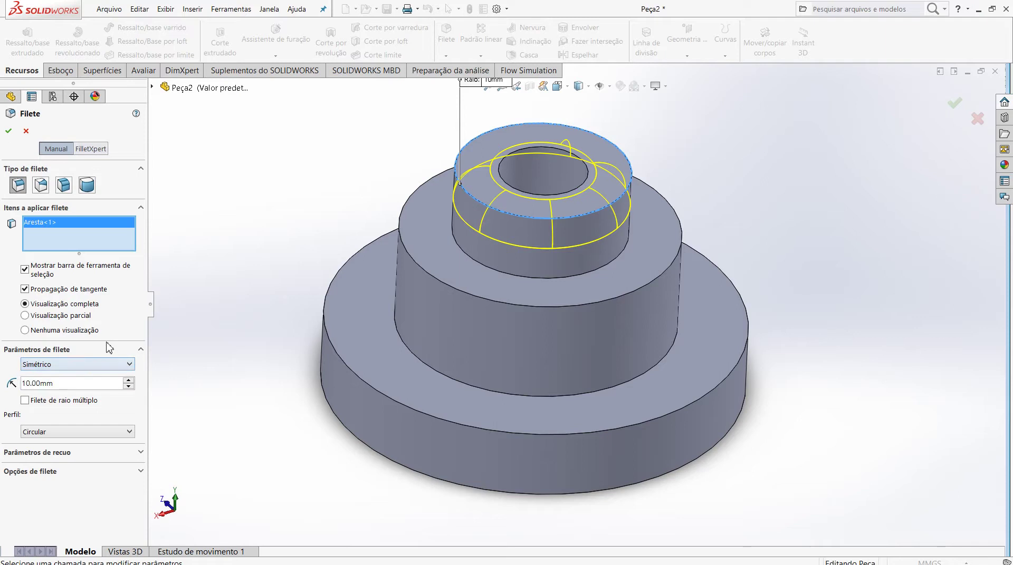
pyautogui.doubleClick(63, 386)
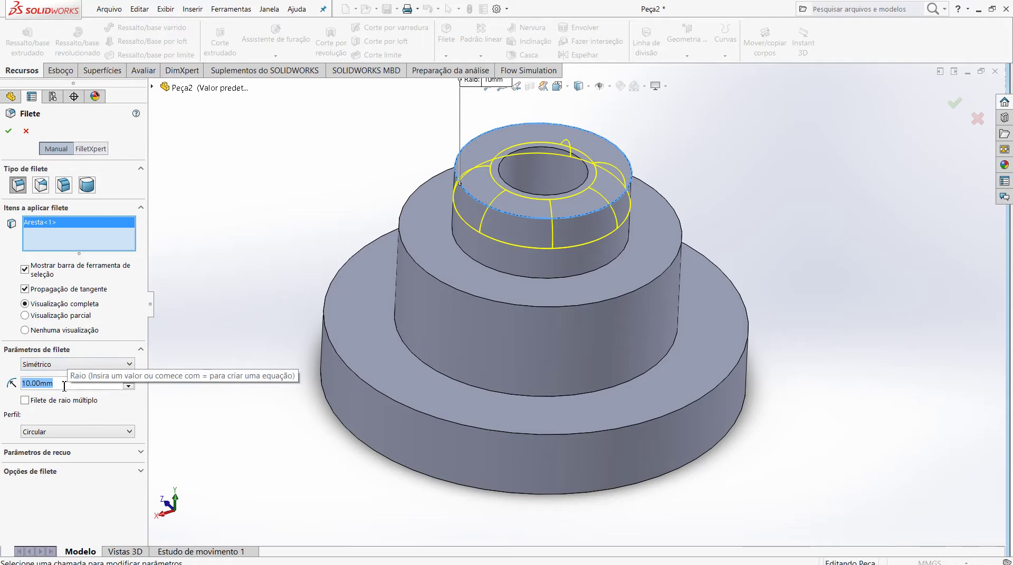
pyautogui.write('5')
pyautogui.press('Return')
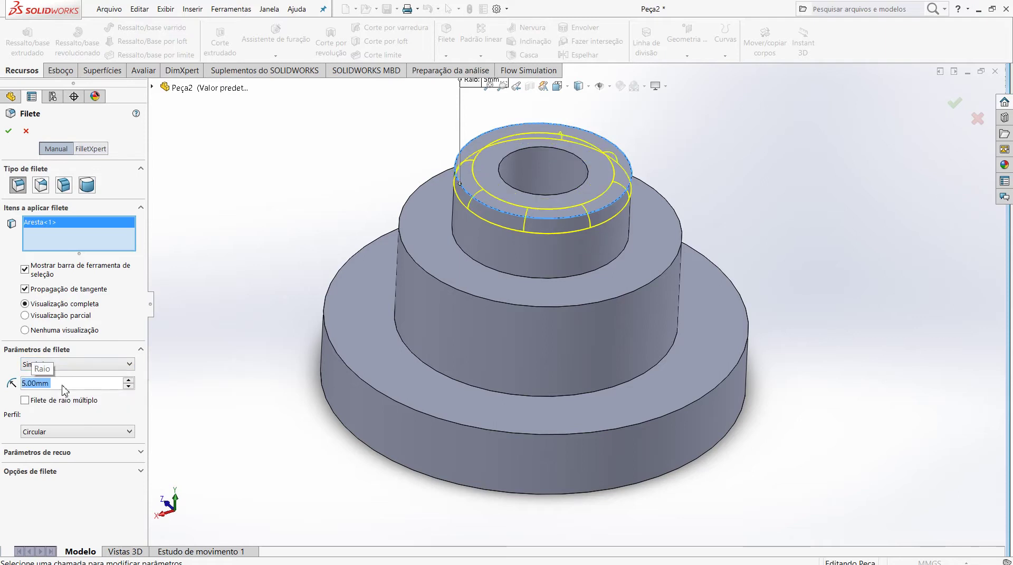
pyautogui.write('3')
pyautogui.press('Return')
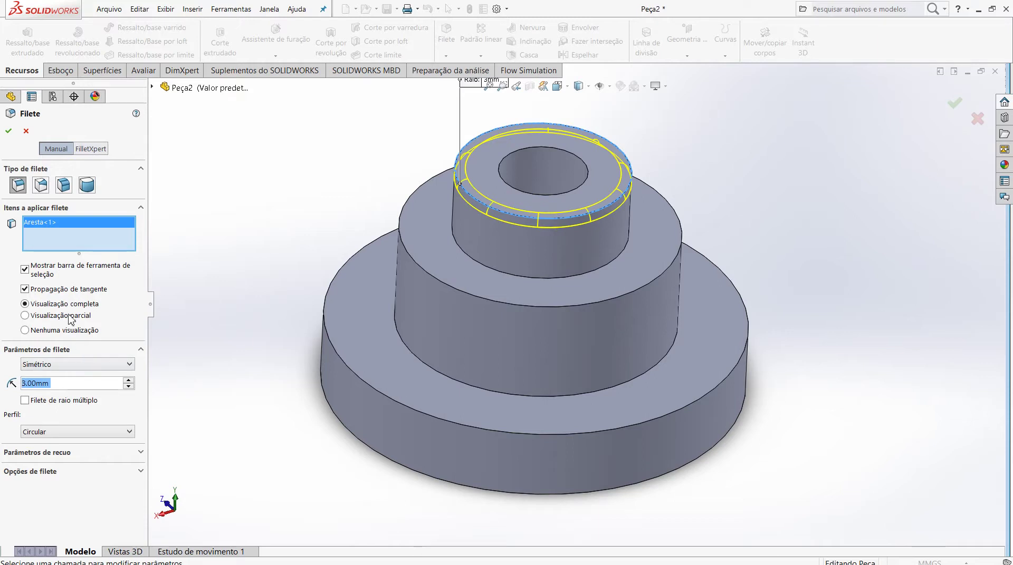
pyautogui.click(10, 135)
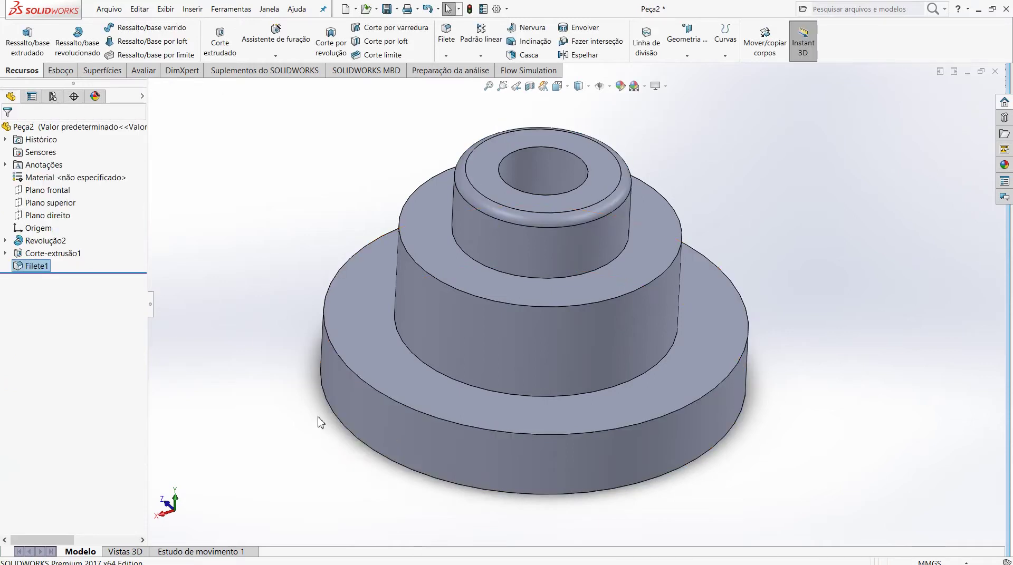
# Add Filete2, a 5 mm fillet on the top outer edges of the middle step and base
pyautogui.click(446, 34)
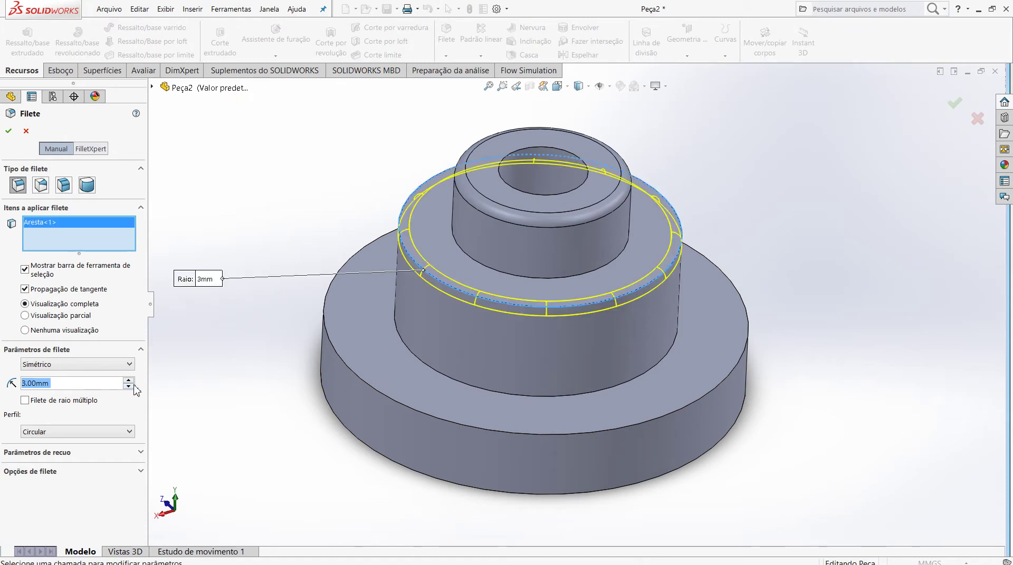
pyautogui.scroll(2, 135, 387)
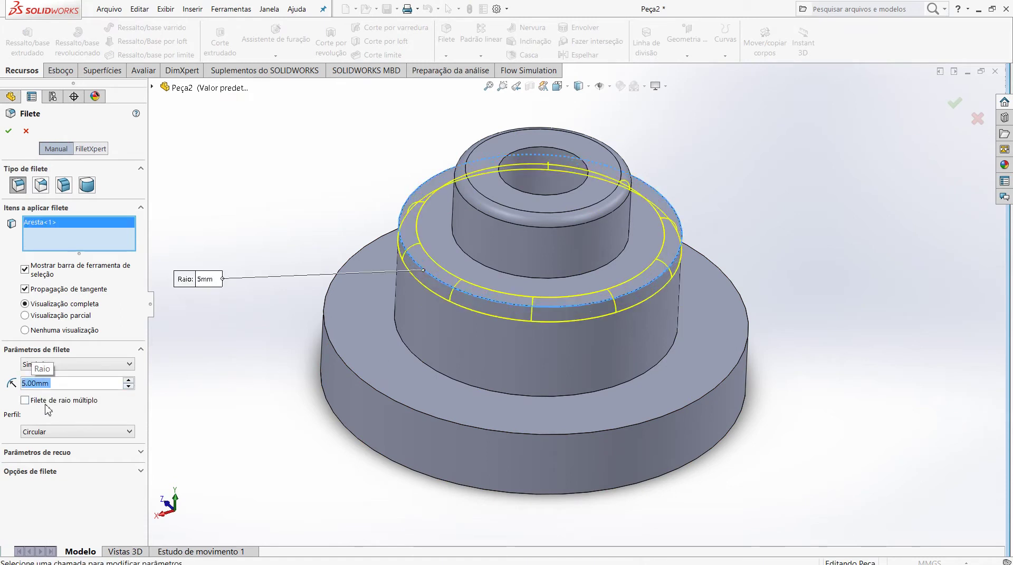
pyautogui.click(352, 371)
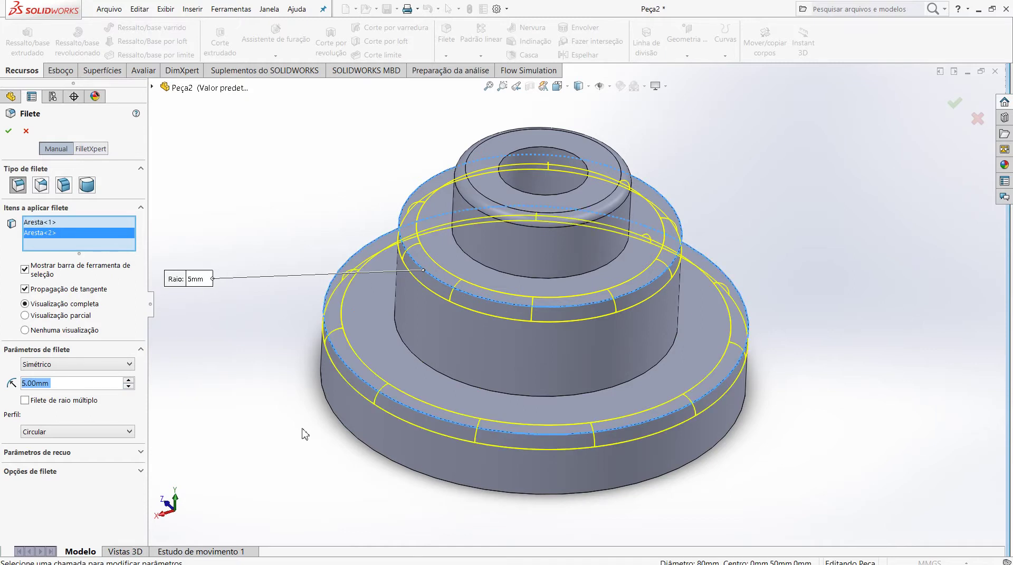
pyautogui.click(8, 131)
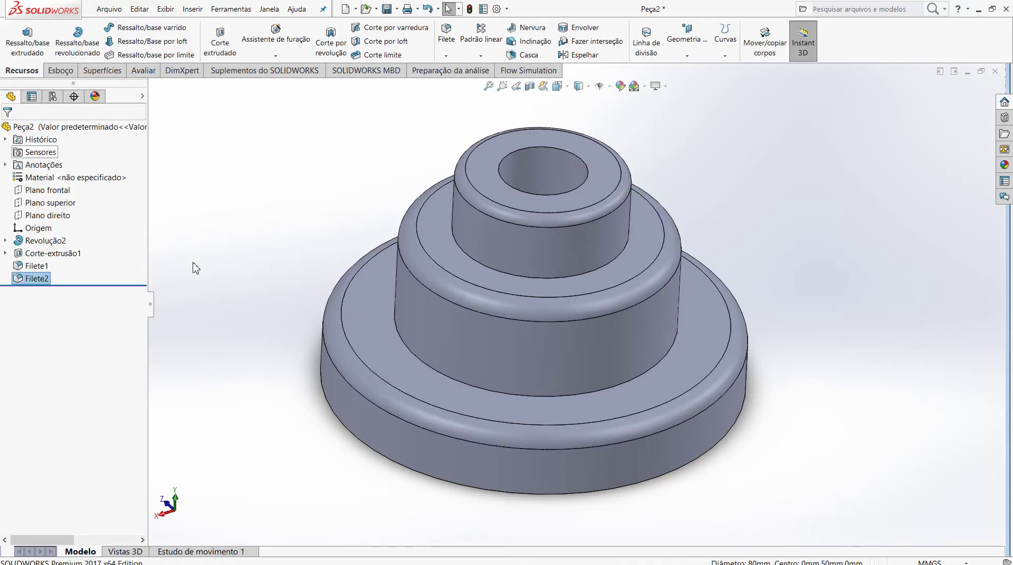
# Round the through-hole's top edge with a 15.00mm fillet, creating Filete3
pyautogui.moveTo(419, 427)
pyautogui.mouseDown(button='middle')
pyautogui.moveTo(525, 296)
pyautogui.moveTo(520, 350)
pyautogui.moveTo(482, 406)
pyautogui.moveTo(429, 266)
pyautogui.moveTo(391, 369)
pyautogui.moveTo(324, 468)
pyautogui.mouseUp(button='middle')
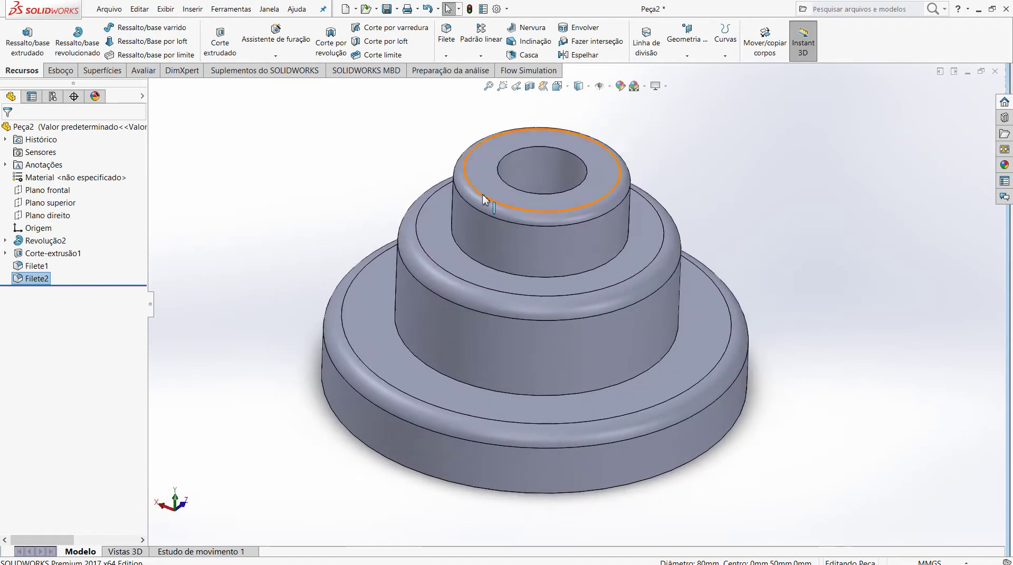
pyautogui.scroll(-2, 509, 147)
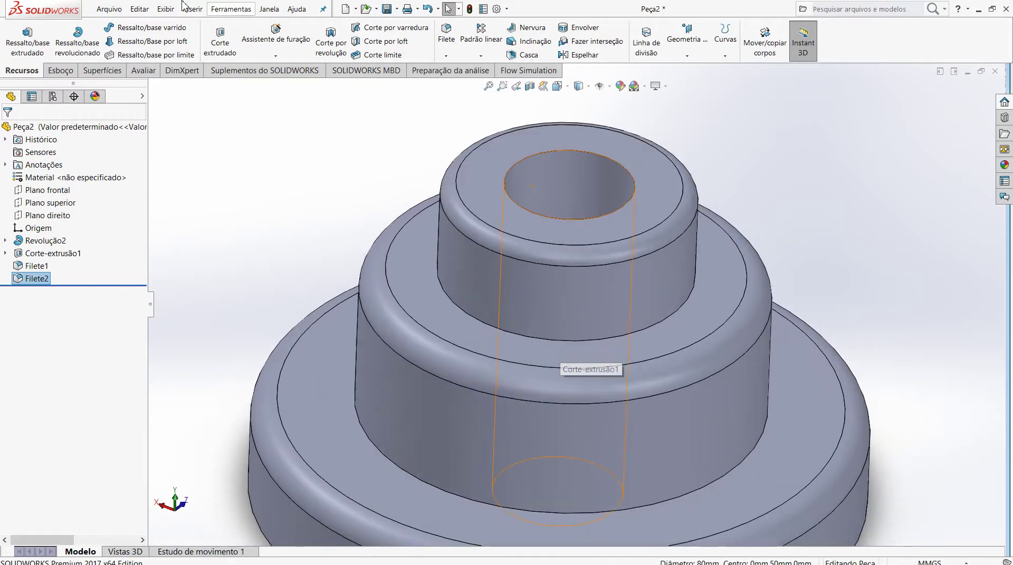
pyautogui.click(446, 34)
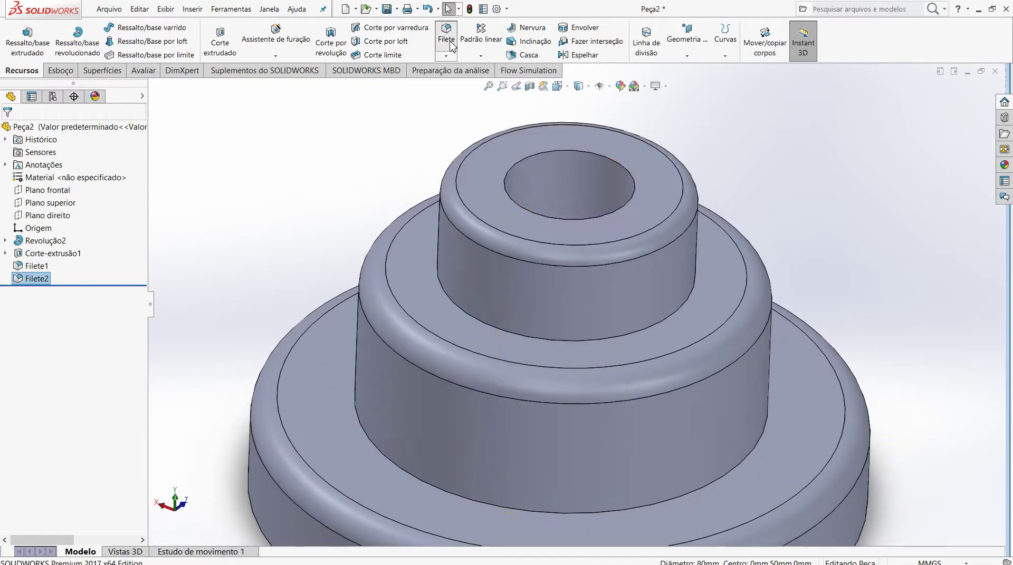
pyautogui.click(437, 315)
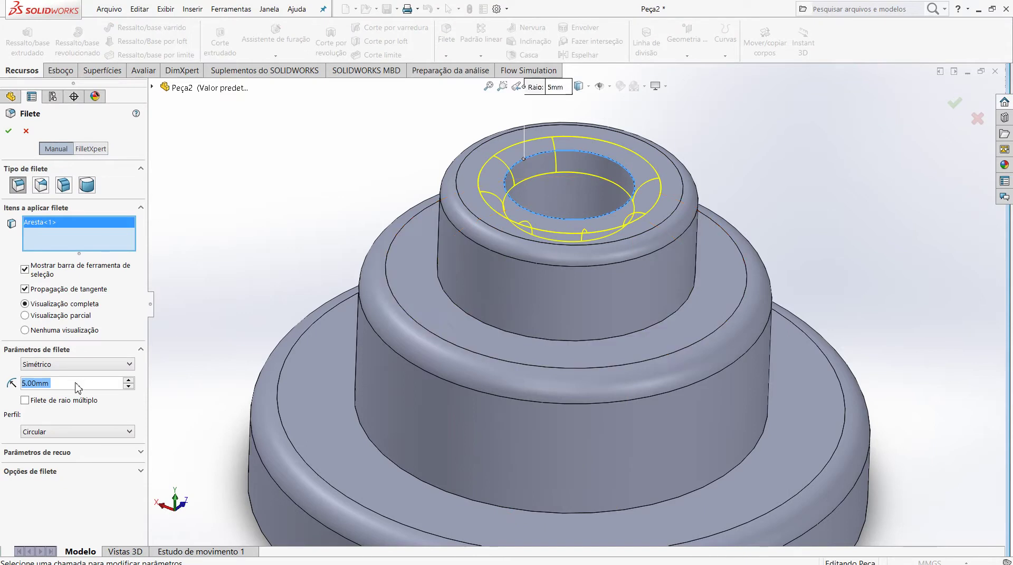
pyautogui.scroll(1, 78, 388)
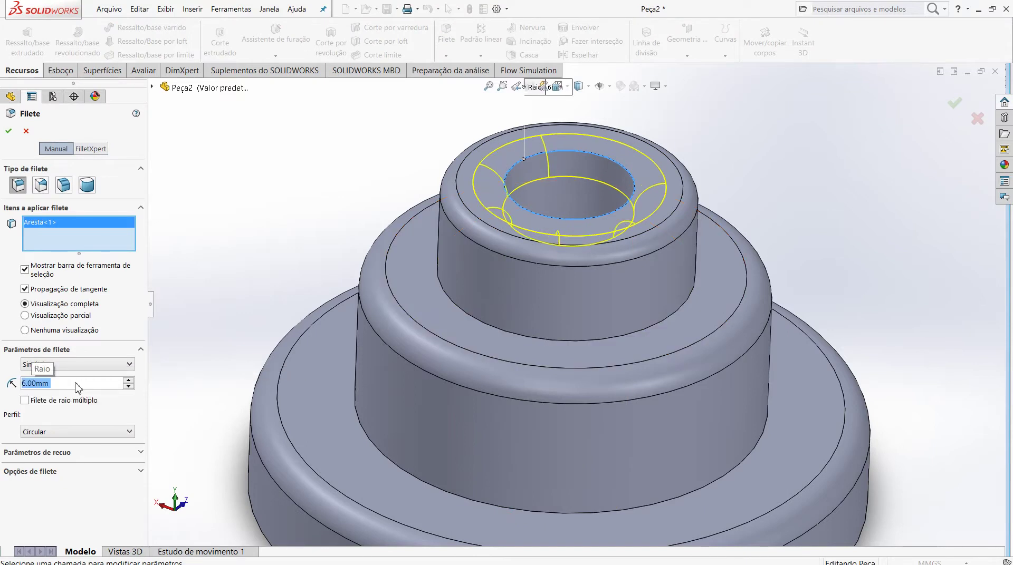
pyautogui.scroll(1, 78, 388)
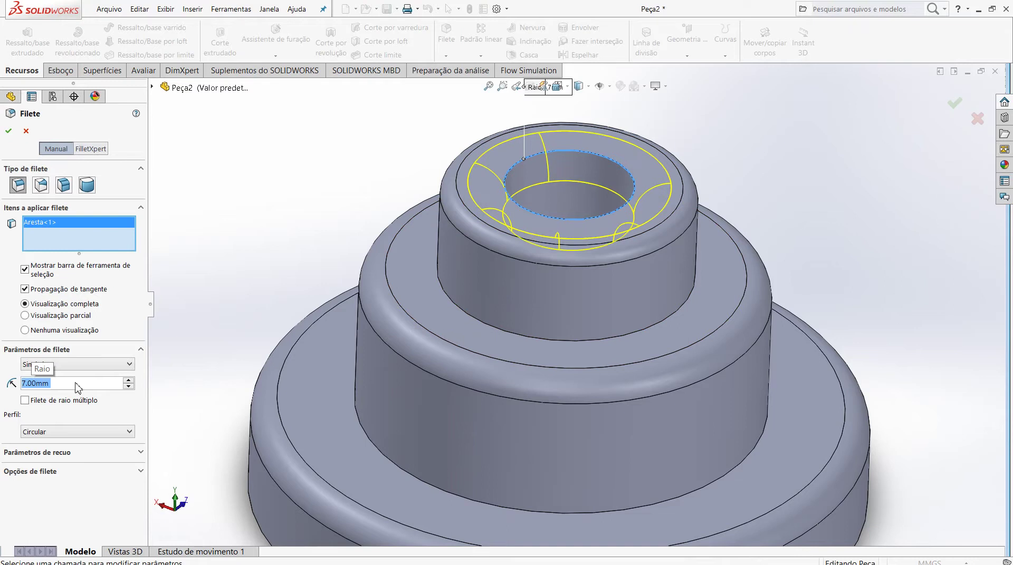
pyautogui.scroll(1, 76, 386)
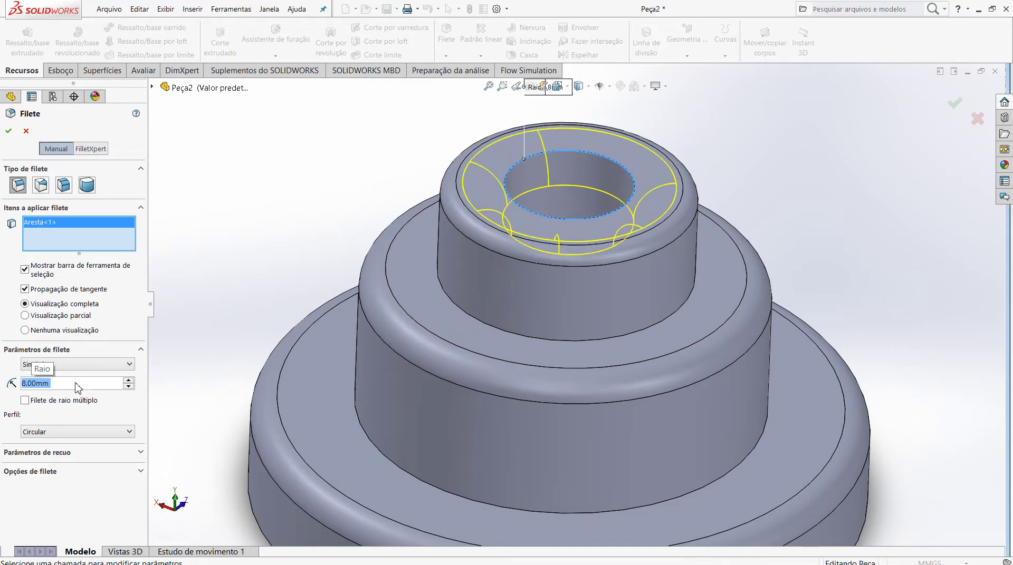
pyautogui.scroll(1, 78, 388)
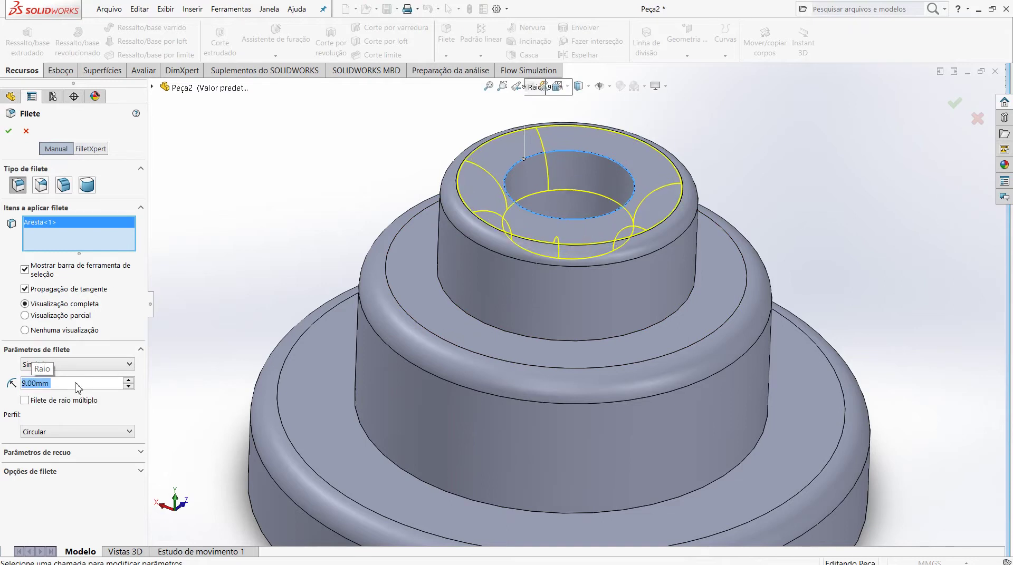
pyautogui.scroll(1, 78, 388)
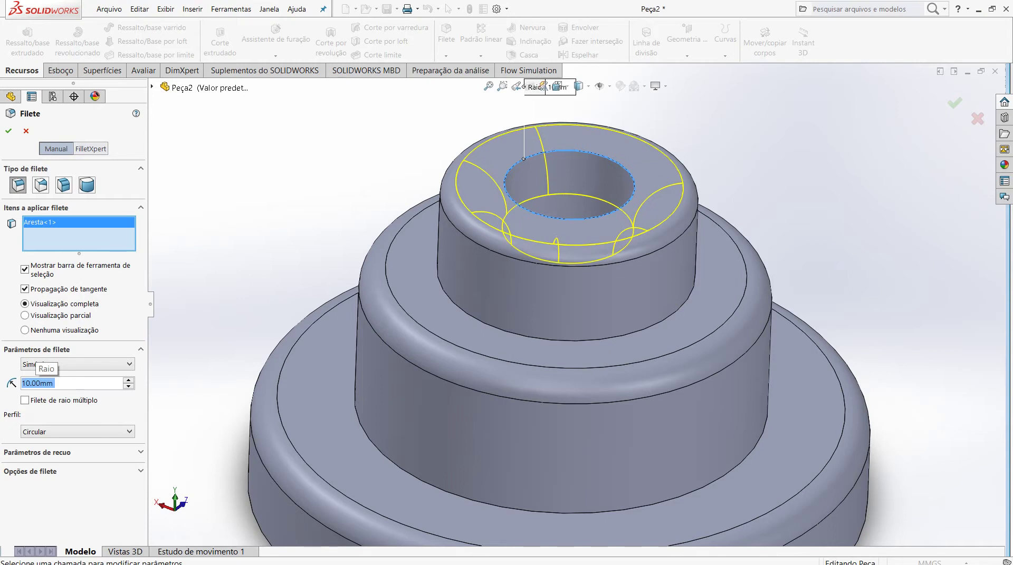
pyautogui.scroll(1, 78, 388)
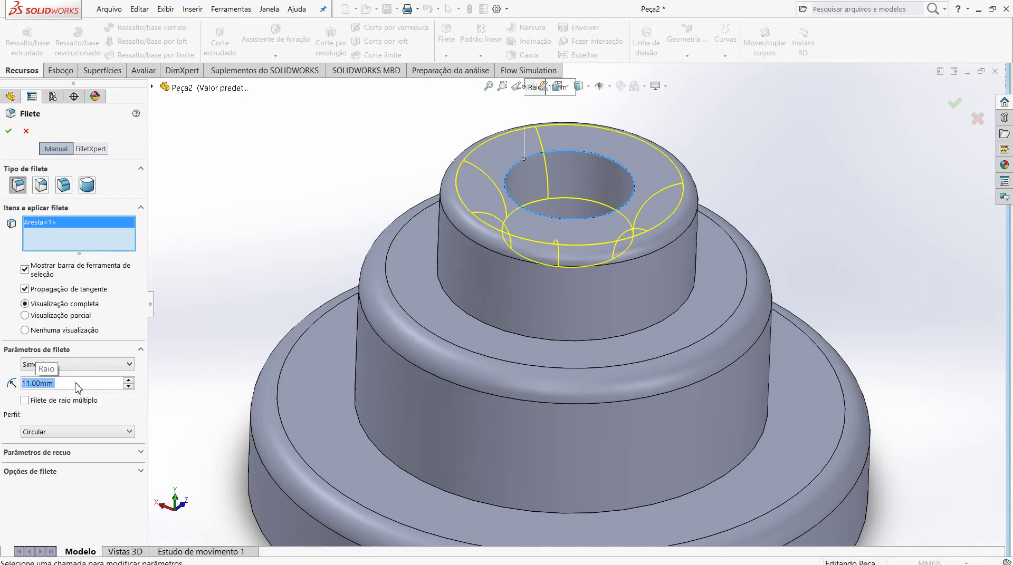
pyautogui.scroll(1, 78, 387)
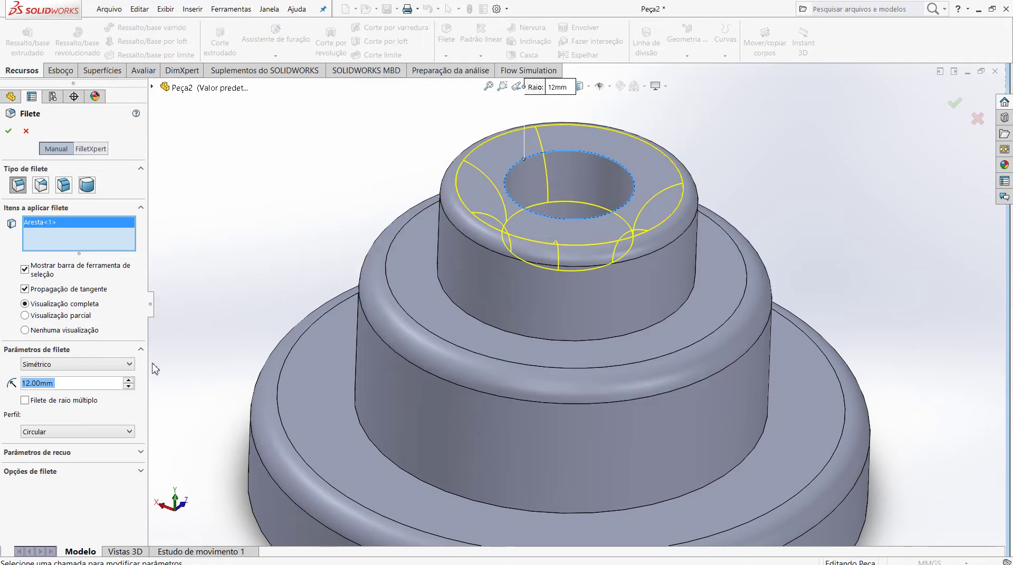
pyautogui.scroll(3, 153, 368)
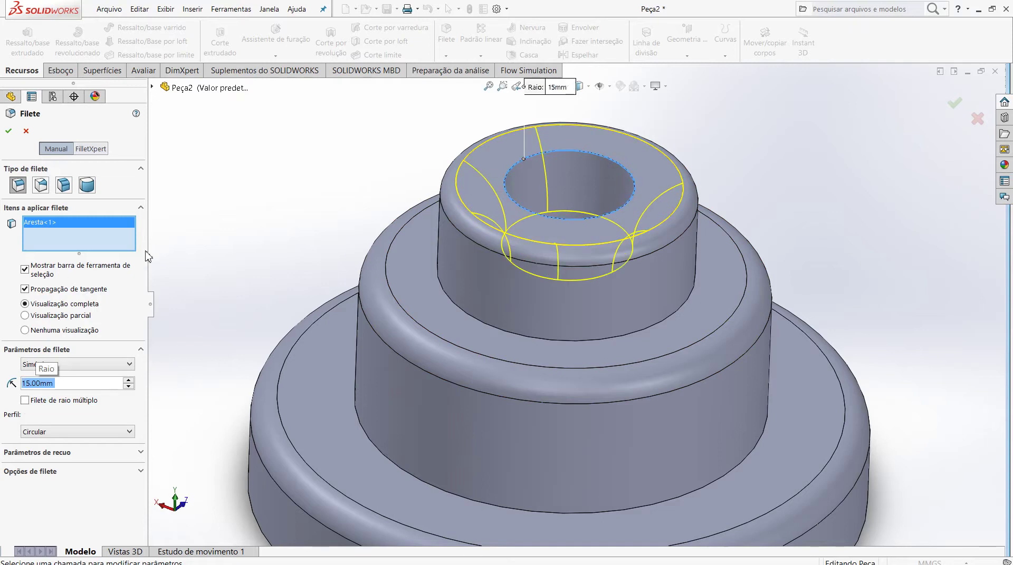
pyautogui.click(9, 132)
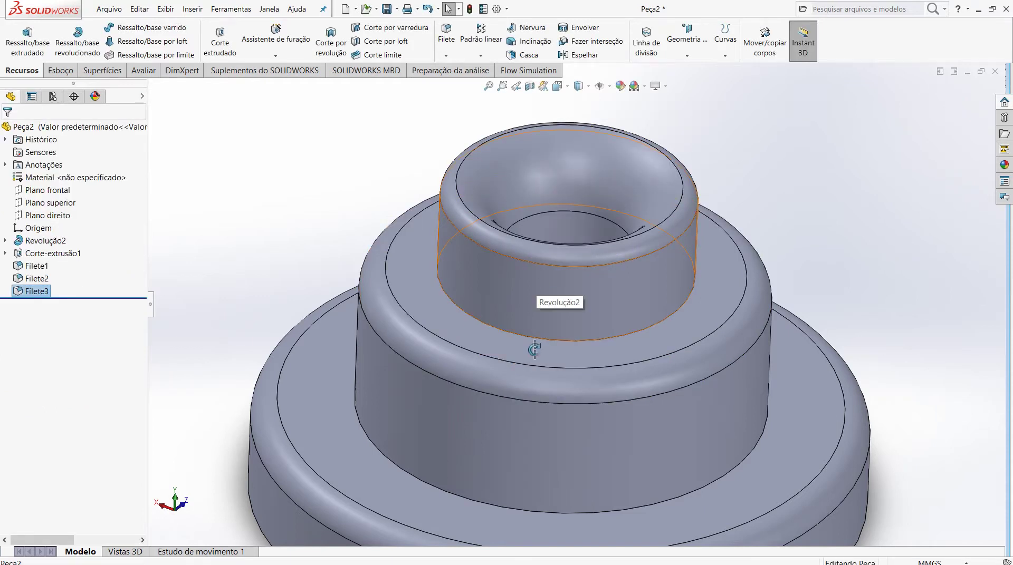
# Edit Filete3 so the hole-rim fillet radius becomes 5 mm instead of 15 mm
pyautogui.moveTo(534, 350)
pyautogui.mouseDown(button='middle')
pyautogui.moveTo(526, 437)
pyautogui.moveTo(537, 292)
pyautogui.moveTo(529, 252)
pyautogui.moveTo(538, 258)
pyautogui.mouseUp(button='middle')
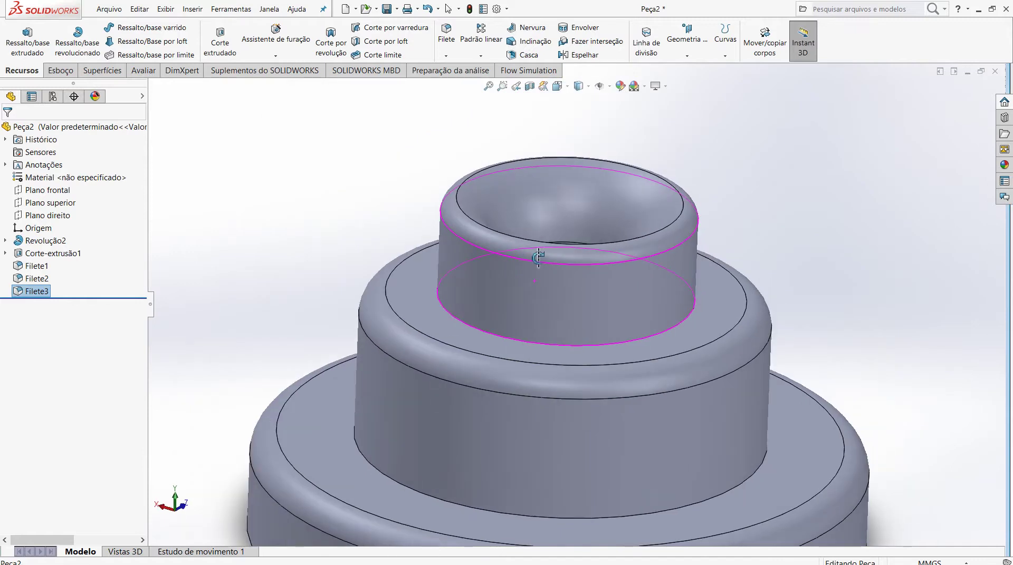
pyautogui.scroll(3, 538, 258)
pyautogui.scroll(1, 533, 251)
pyautogui.scroll(-1, 542, 276)
pyautogui.scroll(-2, 570, 257)
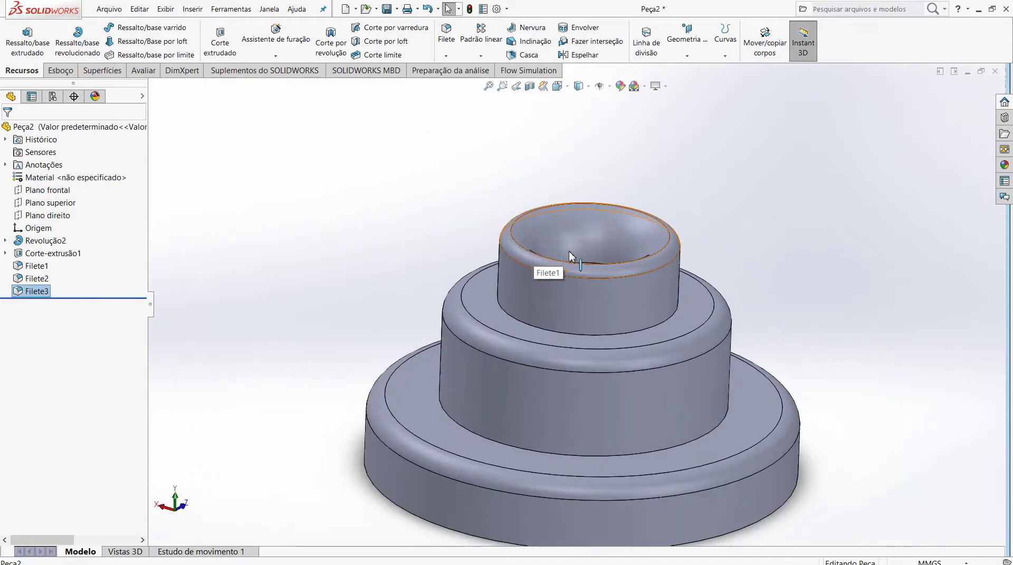
pyautogui.click(578, 234)
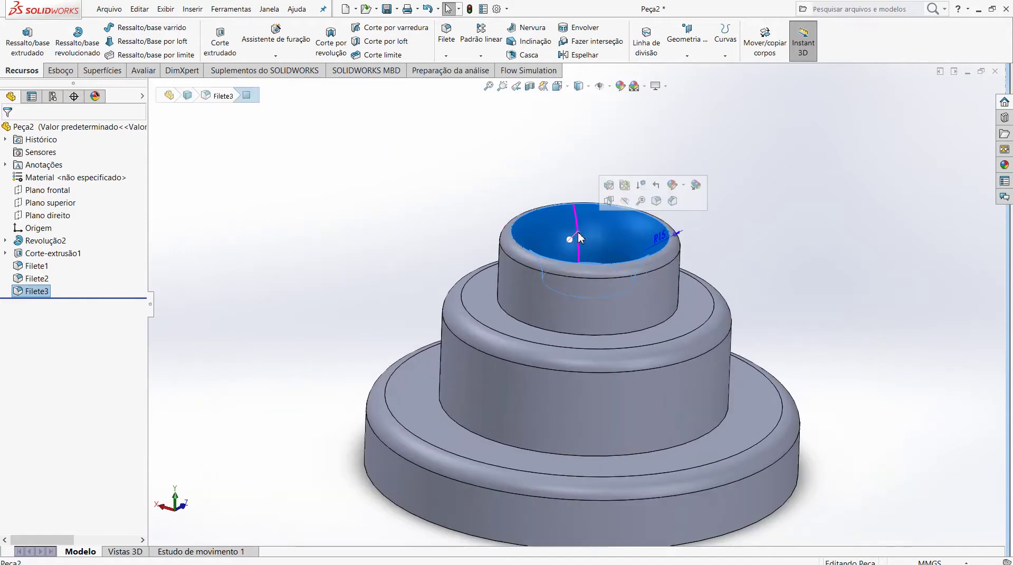
pyautogui.click(619, 186)
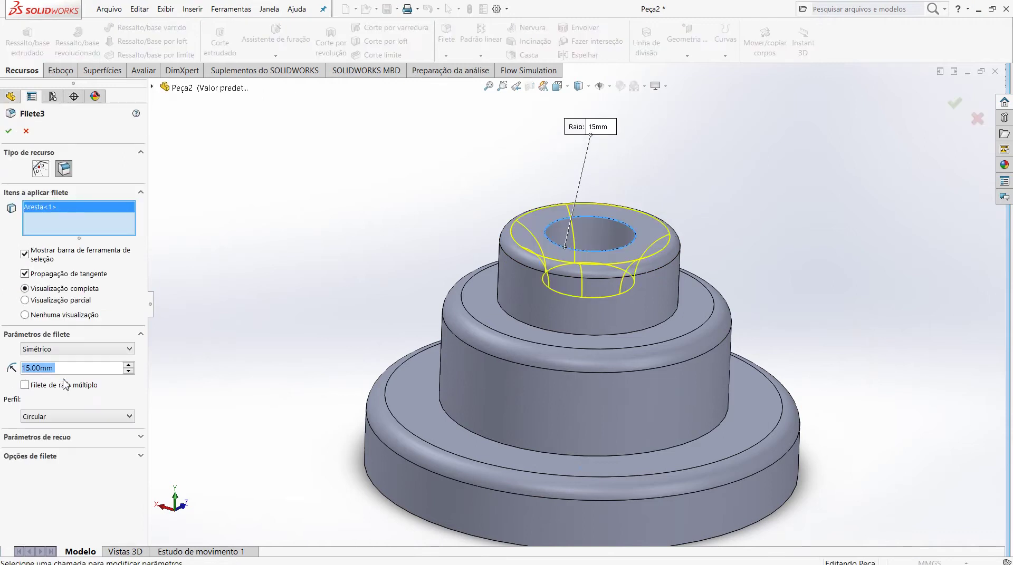
pyautogui.write('5')
pyautogui.press('Return')
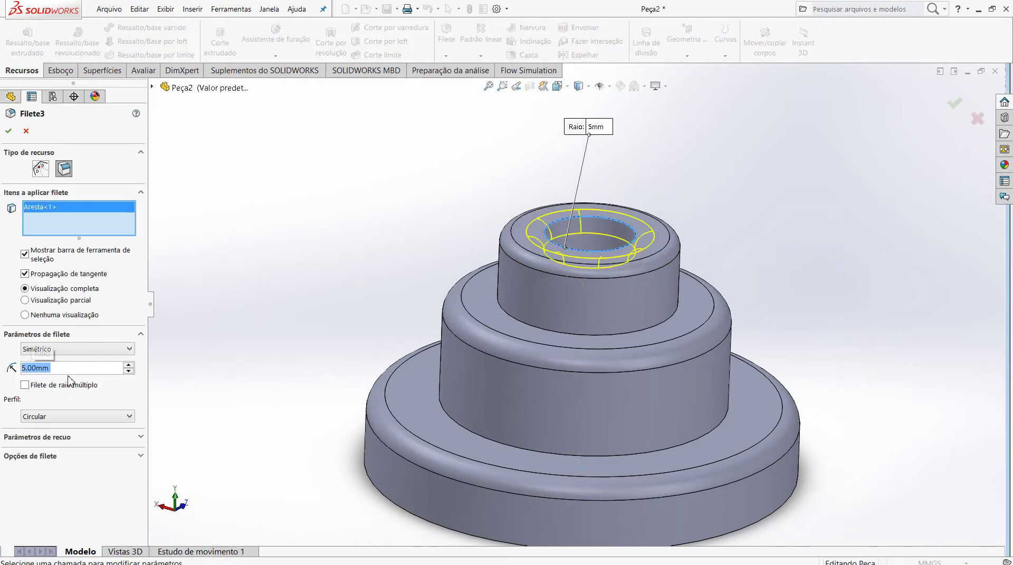
pyautogui.click(10, 133)
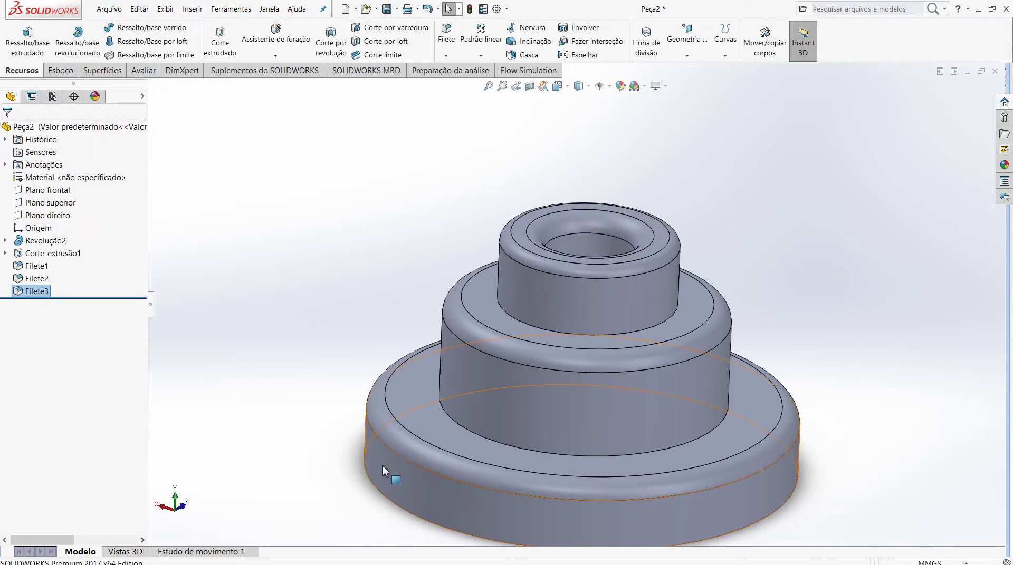
# Review Filete1, Filete2 and Filete3 in the feature tree to locate each fillet on the model
pyautogui.scroll(2, 395, 472)
pyautogui.moveTo(482, 495)
pyautogui.mouseDown(button='middle')
pyautogui.moveTo(500, 416)
pyautogui.moveTo(505, 426)
pyautogui.moveTo(432, 493)
pyautogui.mouseUp(button='middle')
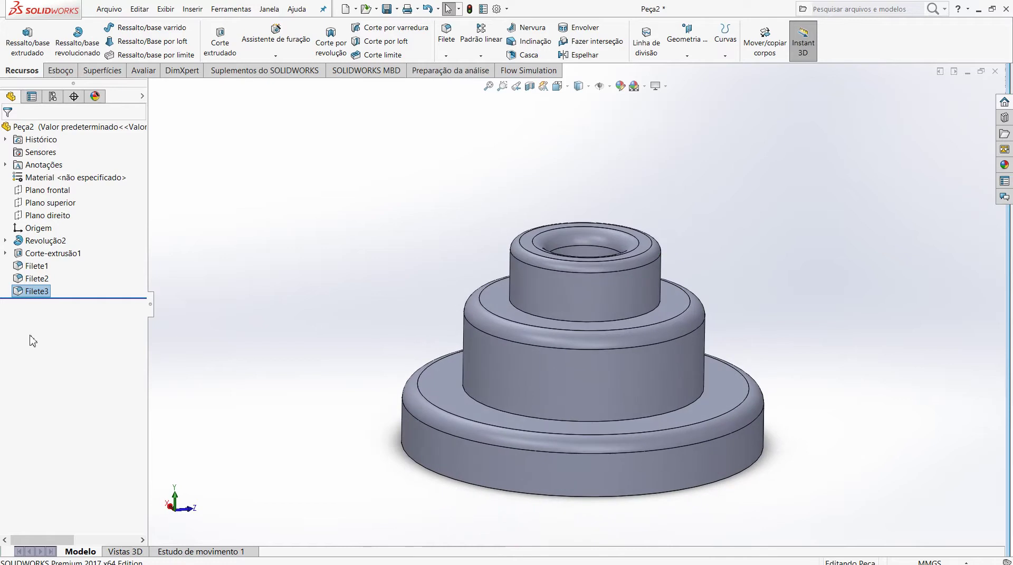
pyautogui.click(32, 269)
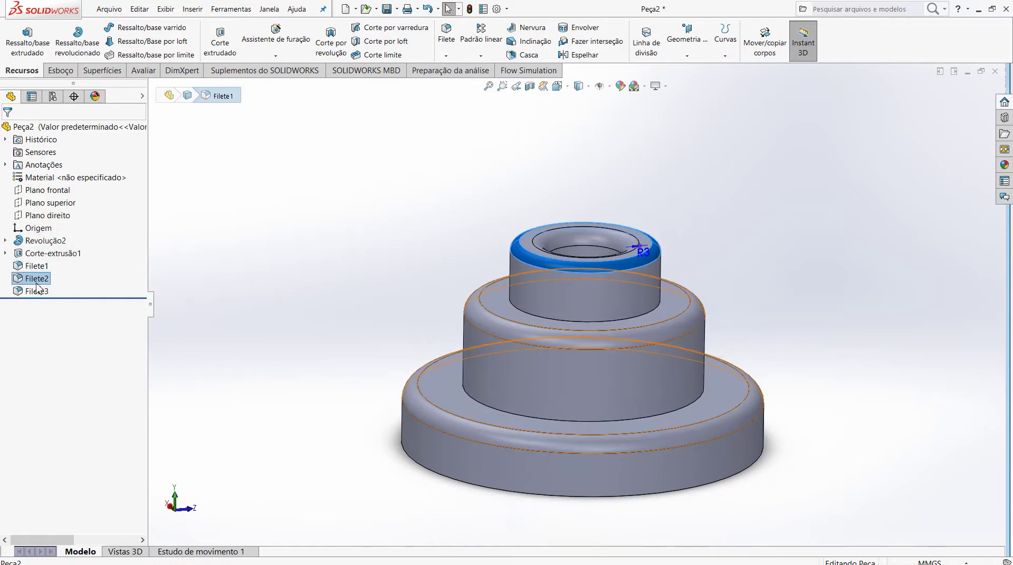
pyautogui.click(37, 284)
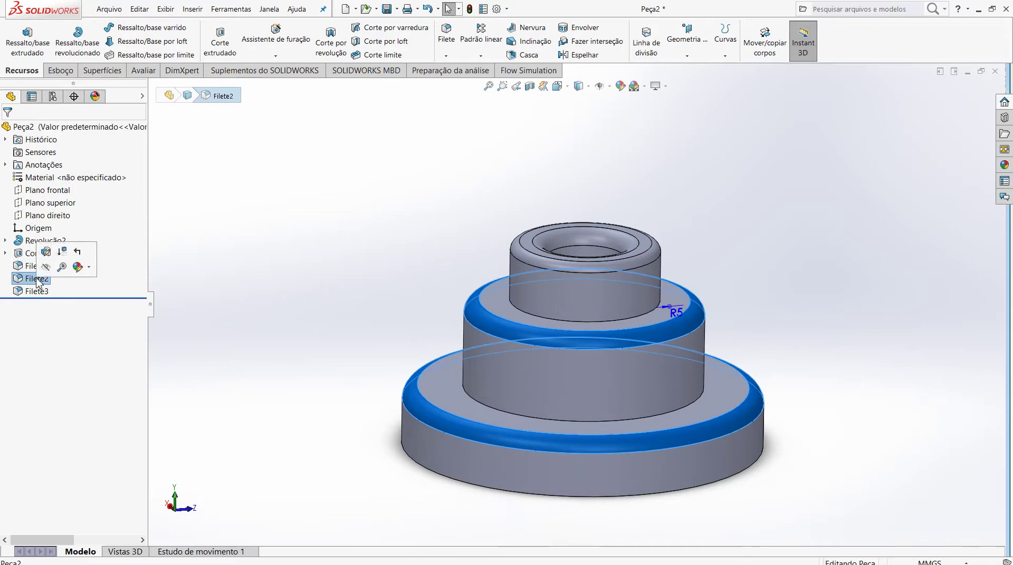
pyautogui.click(37, 292)
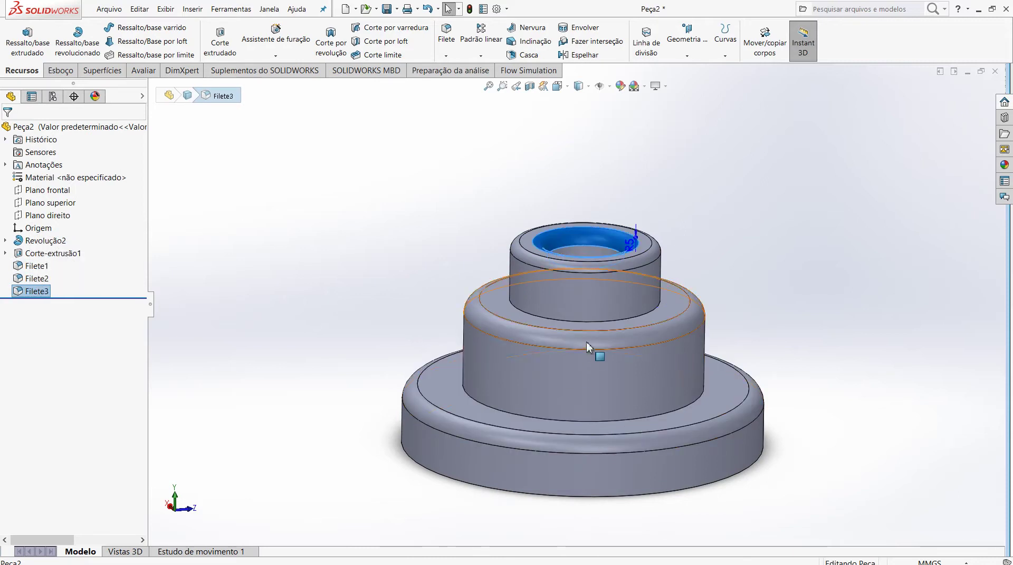
pyautogui.click(46, 282)
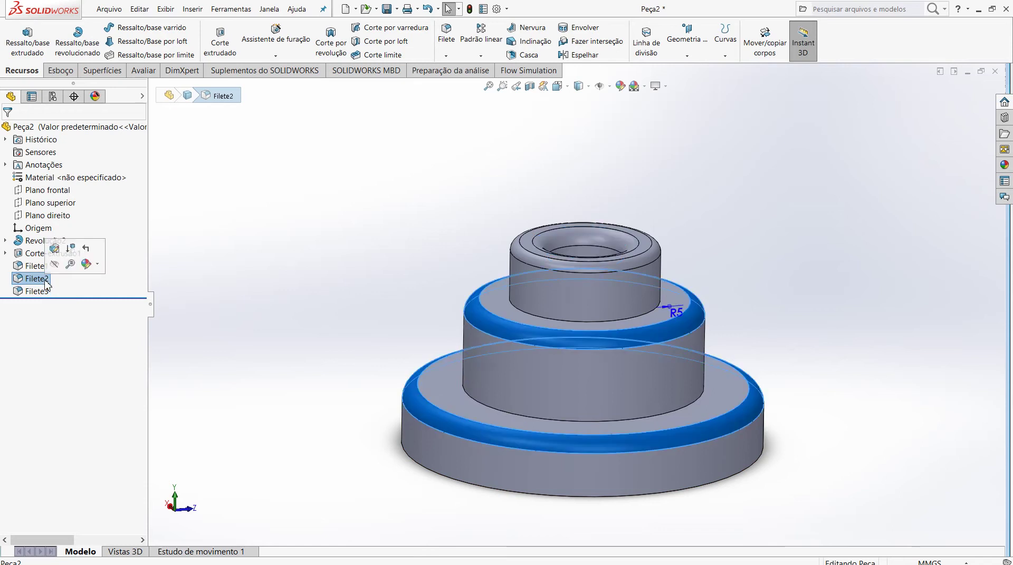
pyautogui.click(37, 266)
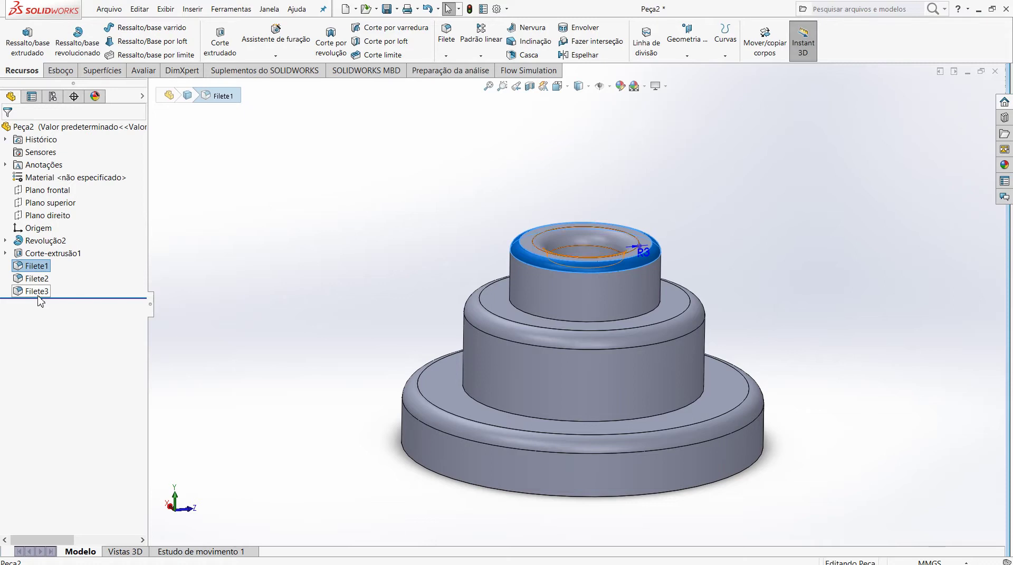
# Select all three fillets and delete them, confirming Yes to All
pyautogui.keyDown('shift'); pyautogui.click(38, 295); pyautogui.keyUp('shift')
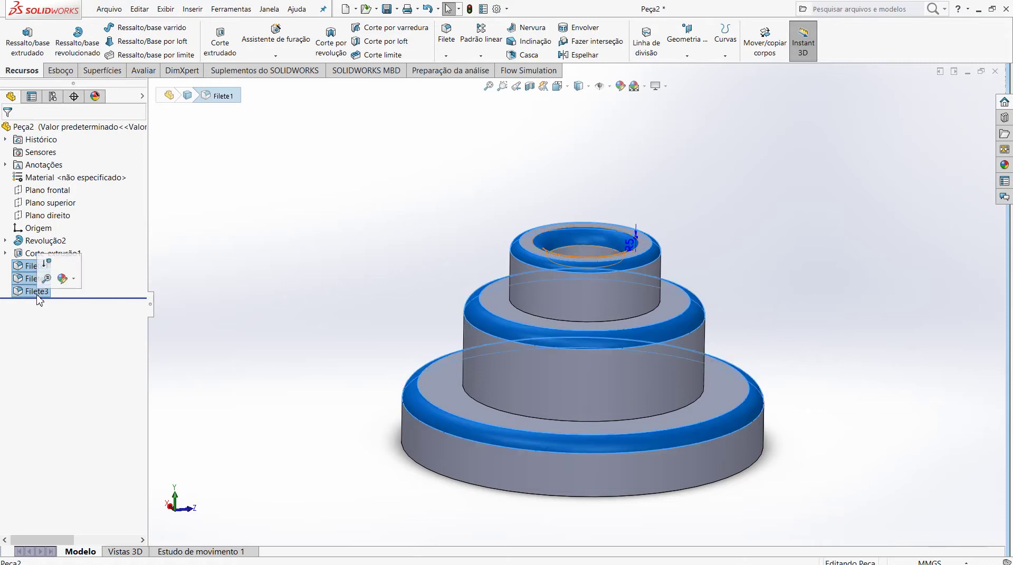
pyautogui.rightClick(38, 300)
pyautogui.press('Escape')
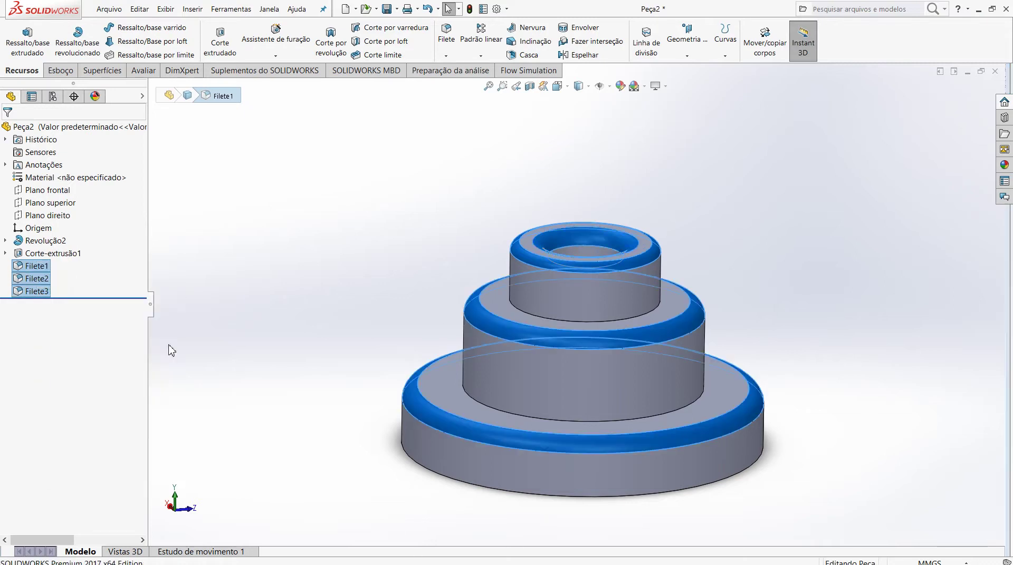
pyautogui.press('Delete')
pyautogui.click(583, 242)
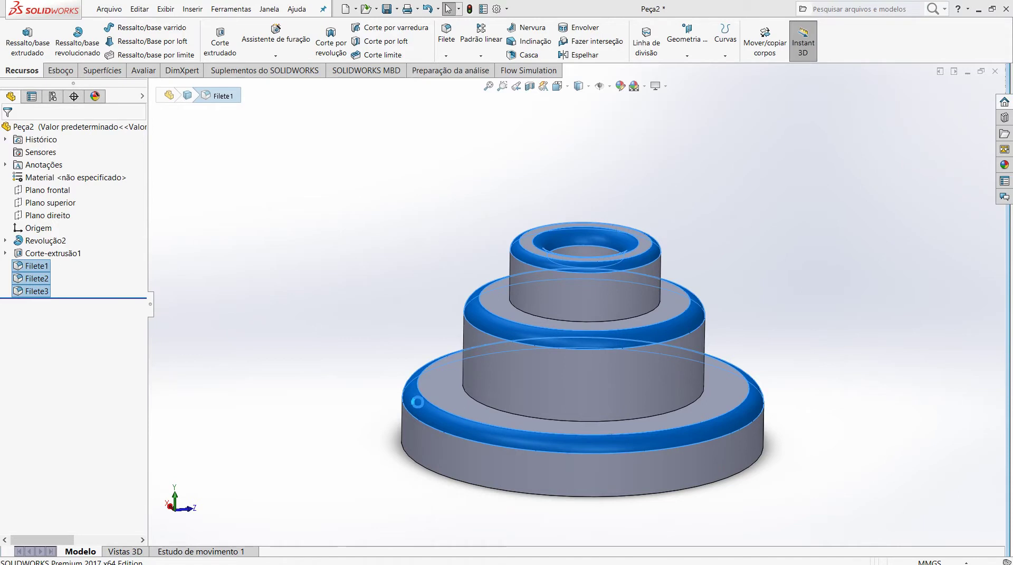
pyautogui.press('Delete')
# Start a Chanfro (chamfer) on the top outer edges of the top, middle and base steps
pyautogui.scroll(-2, 672, 454)
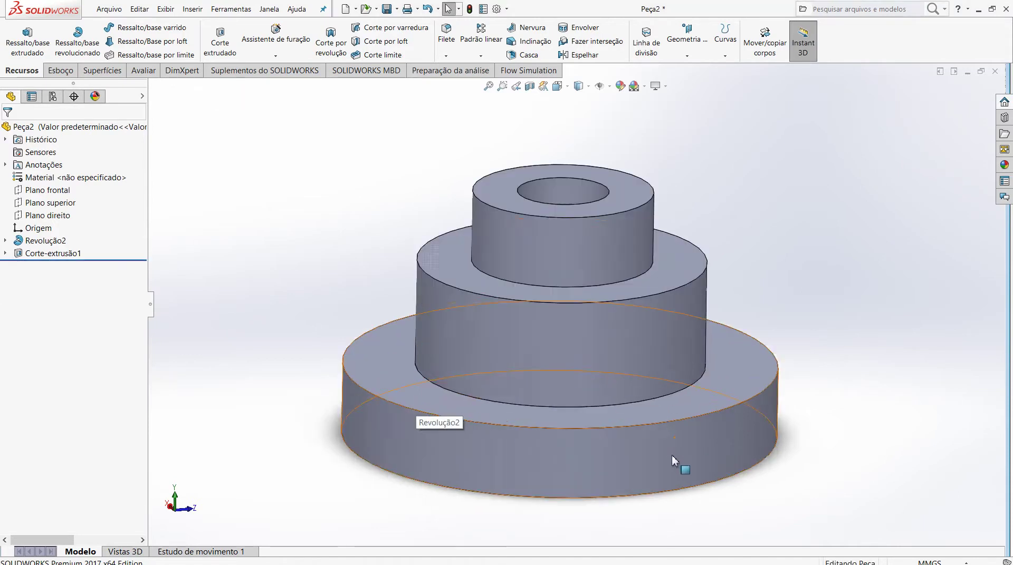
pyautogui.moveTo(611, 390); pyautogui.dragTo(507, 112, button='middle')
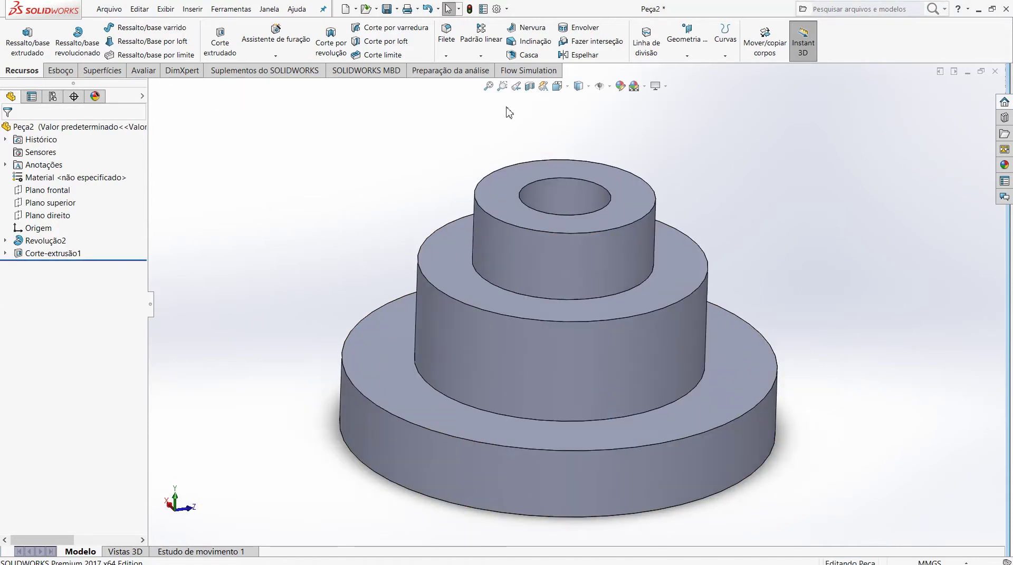
pyautogui.click(450, 58)
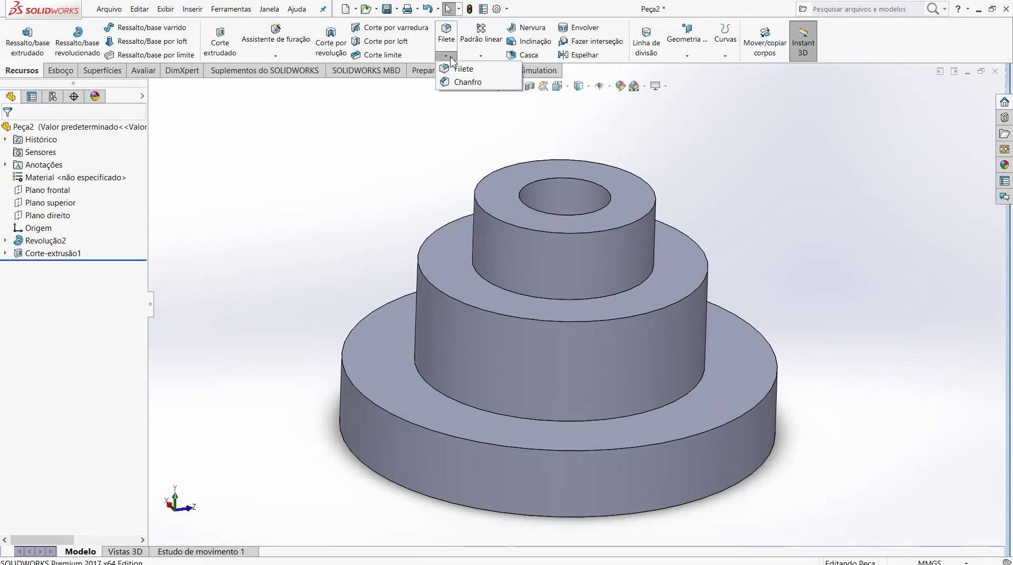
pyautogui.click(458, 83)
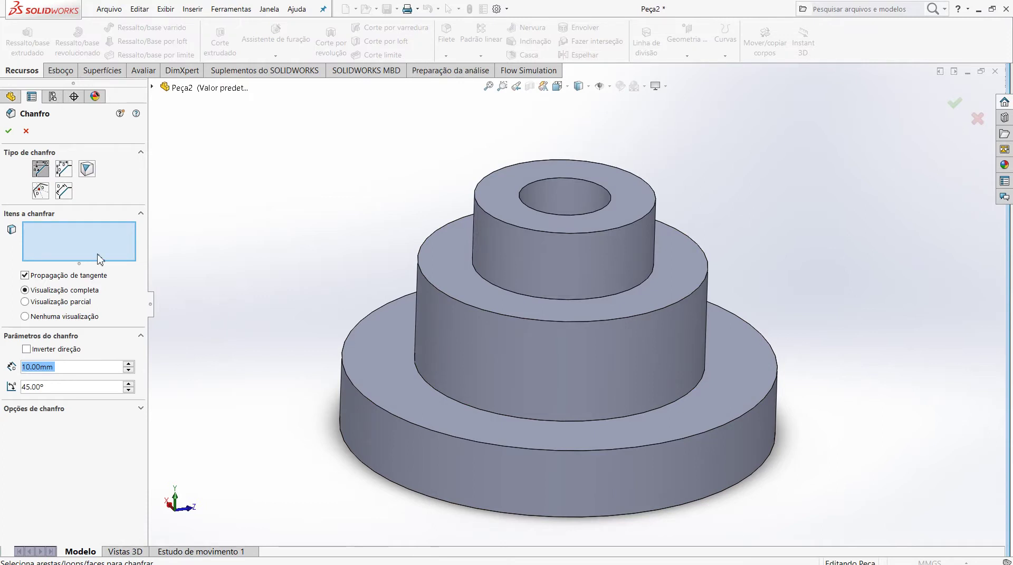
pyautogui.click(542, 233)
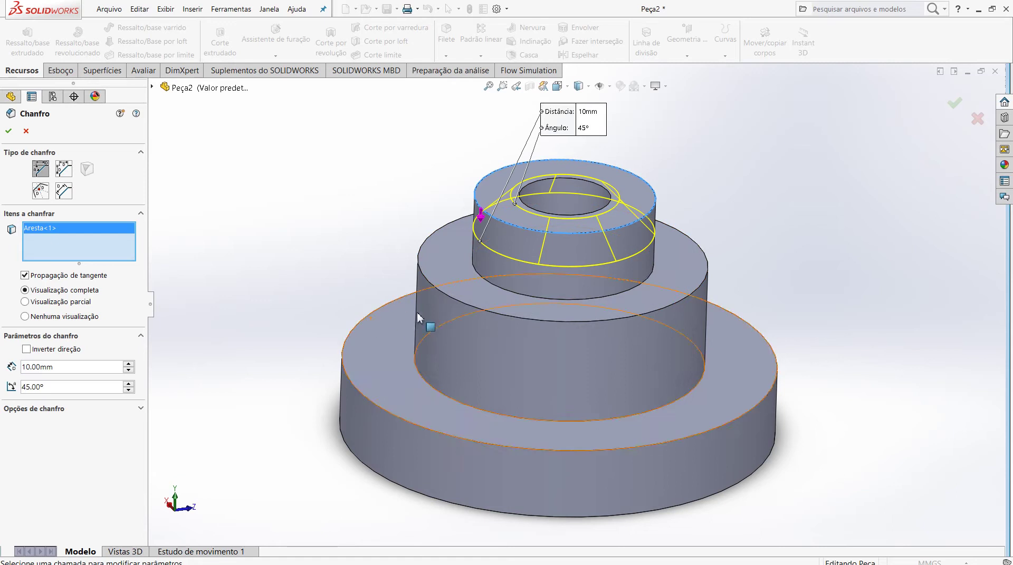
pyautogui.click(445, 300)
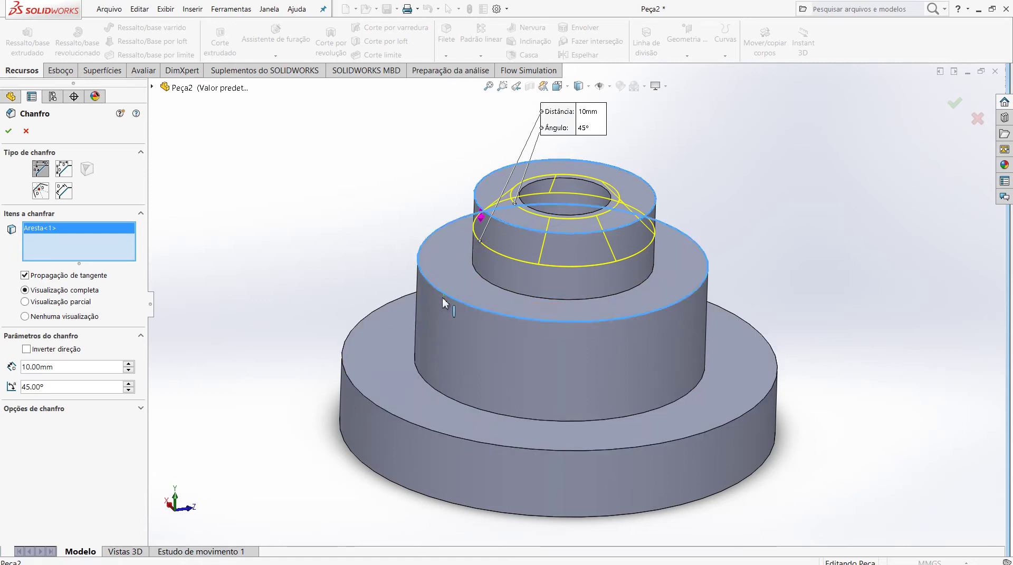
pyautogui.click(383, 411)
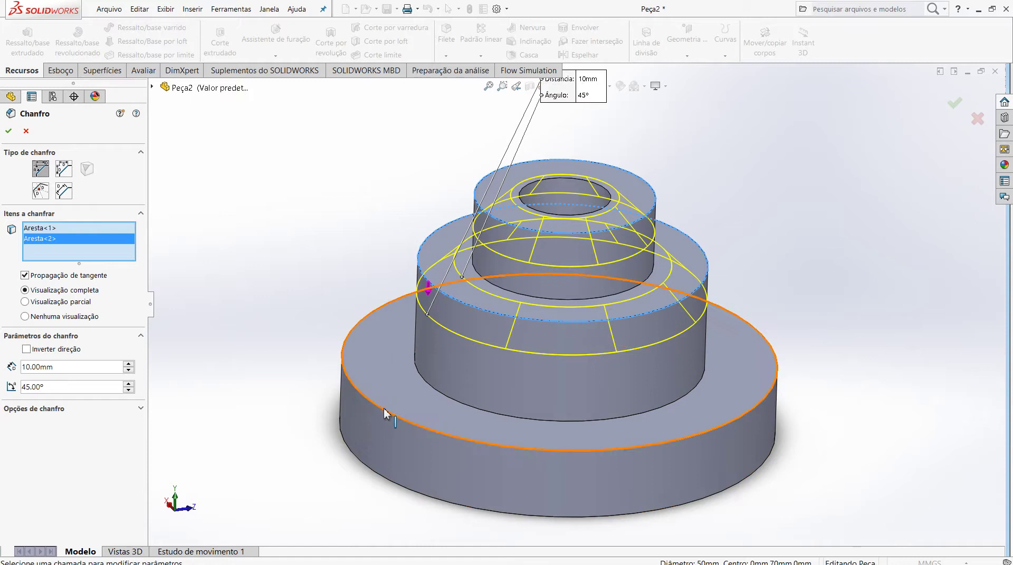
pyautogui.click(74, 372)
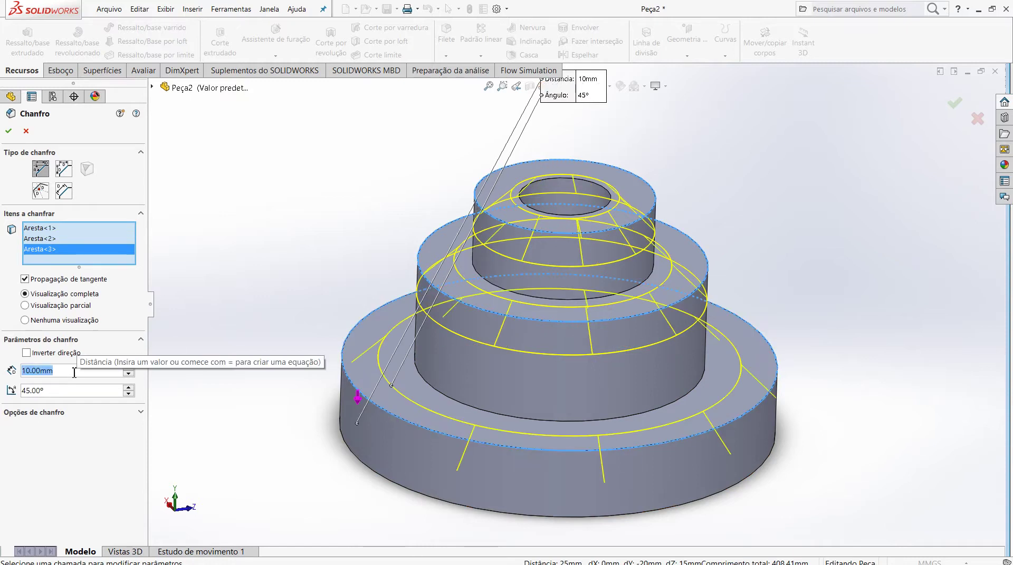
# Set the chamfer distance to 3 mm at 45° and apply it as Chanfro1
pyautogui.write('3')
pyautogui.press('Return')
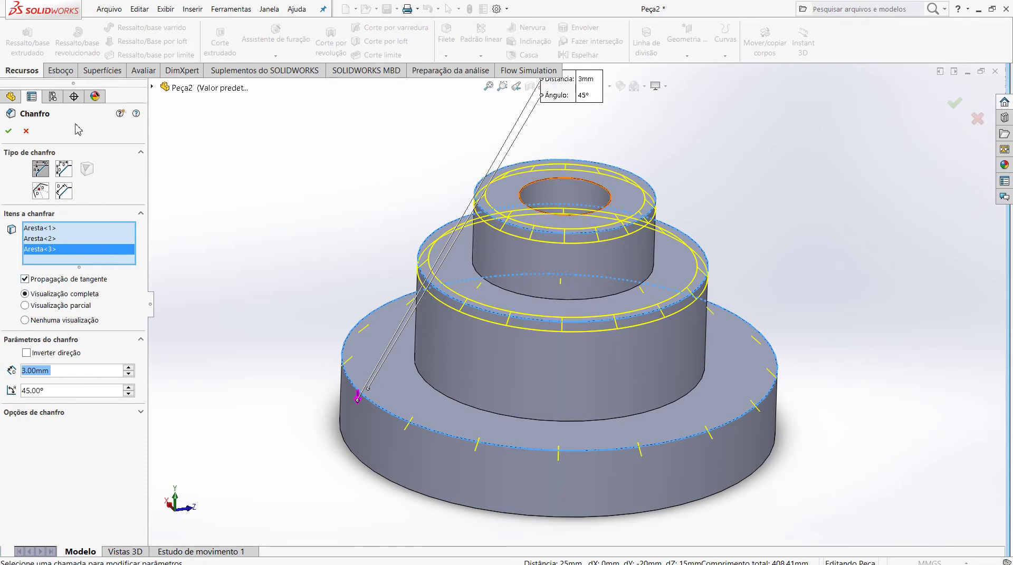
pyautogui.click(9, 132)
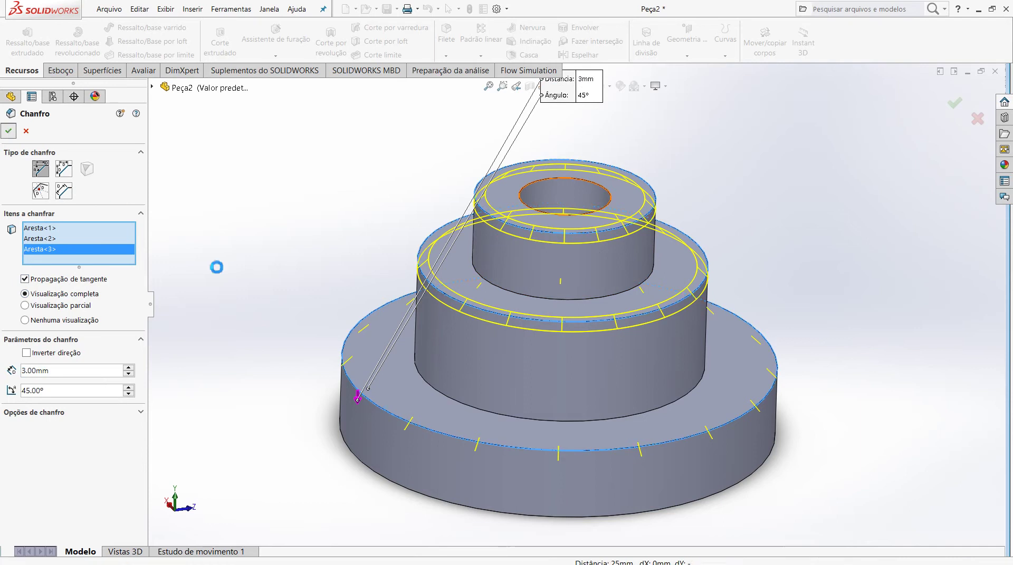
pyautogui.moveTo(331, 346)
pyautogui.mouseDown(button='middle')
pyautogui.moveTo(324, 287)
pyautogui.moveTo(299, 334)
pyautogui.moveTo(302, 301)
pyautogui.moveTo(606, 314)
pyautogui.moveTo(583, 291)
pyautogui.mouseUp(button='middle')
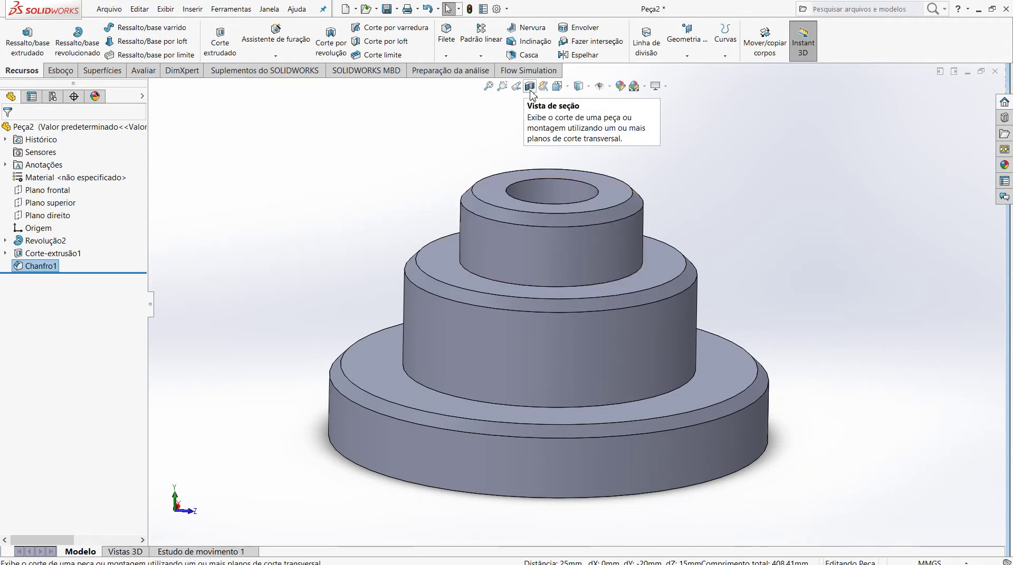
pyautogui.moveTo(719, 170)
pyautogui.mouseDown(button='middle')
pyautogui.moveTo(665, 253)
pyautogui.moveTo(625, 270)
pyautogui.mouseUp(button='middle')
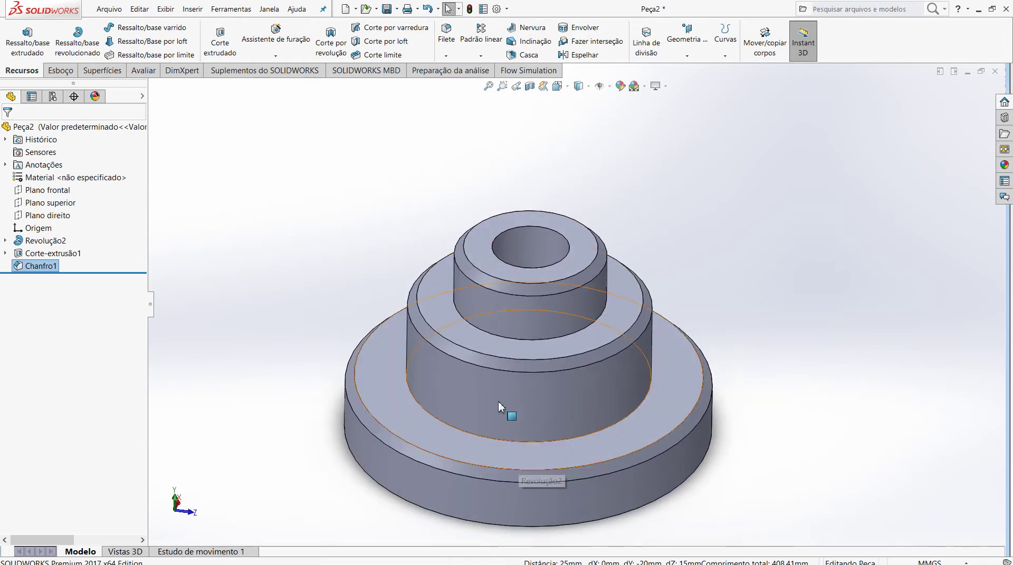
pyautogui.scroll(-3, 498, 402)
pyautogui.scroll(3, 498, 403)
pyautogui.scroll(-3, 589, 265)
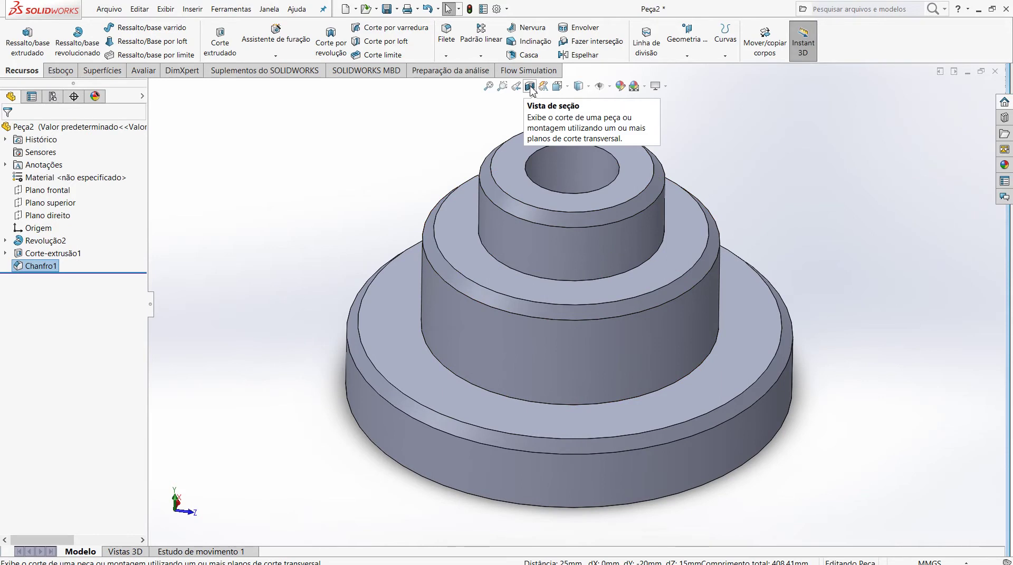
# Apply a section view on Plano direito at -7.00mm, after trying the front and top planes
pyautogui.click(529, 87)
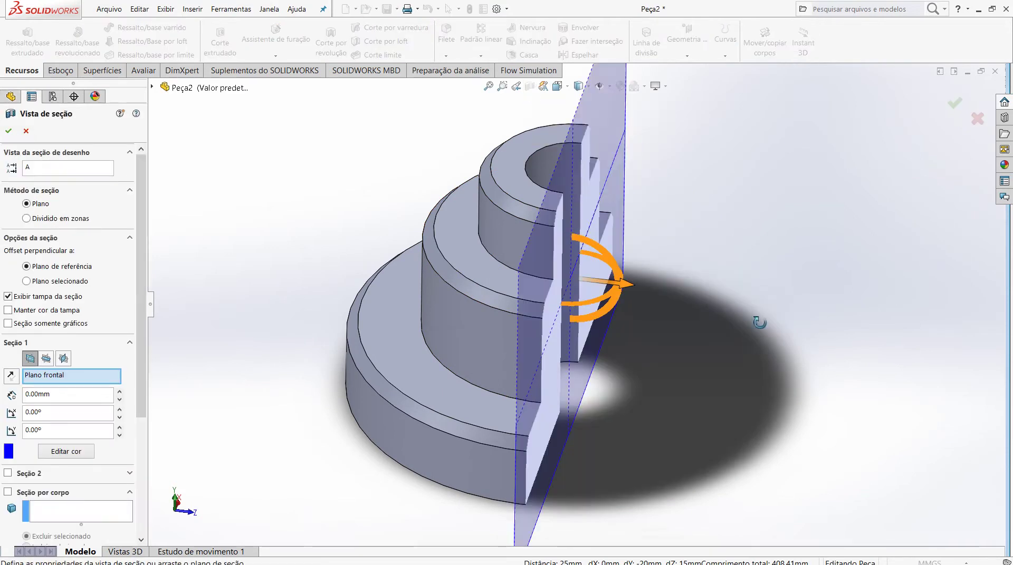
pyautogui.moveTo(759, 323)
pyautogui.mouseDown(button='middle')
pyautogui.moveTo(669, 264)
pyautogui.moveTo(599, 350)
pyautogui.moveTo(611, 351)
pyautogui.mouseUp(button='middle')
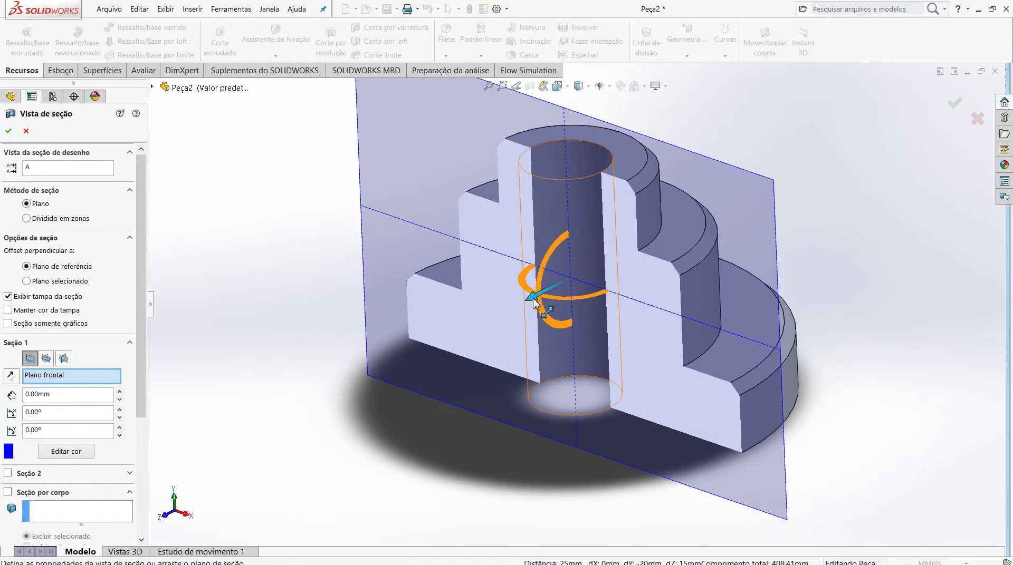
pyautogui.moveTo(534, 304)
pyautogui.mouseDown()
pyautogui.moveTo(465, 352)
pyautogui.moveTo(543, 304)
pyautogui.moveTo(520, 316)
pyautogui.moveTo(555, 276)
pyautogui.moveTo(569, 278)
pyautogui.moveTo(509, 304)
pyautogui.mouseUp()
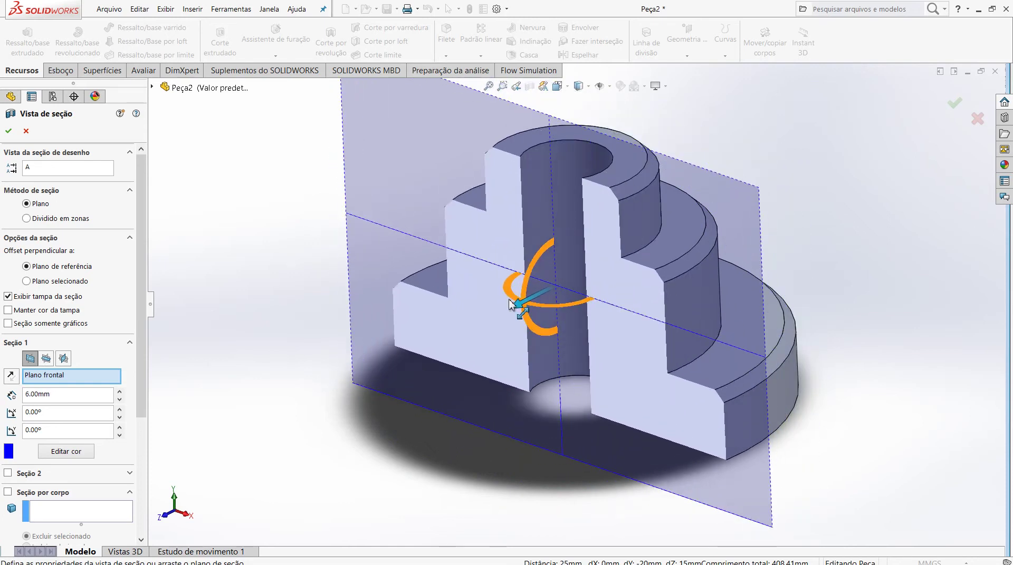
pyautogui.click(48, 358)
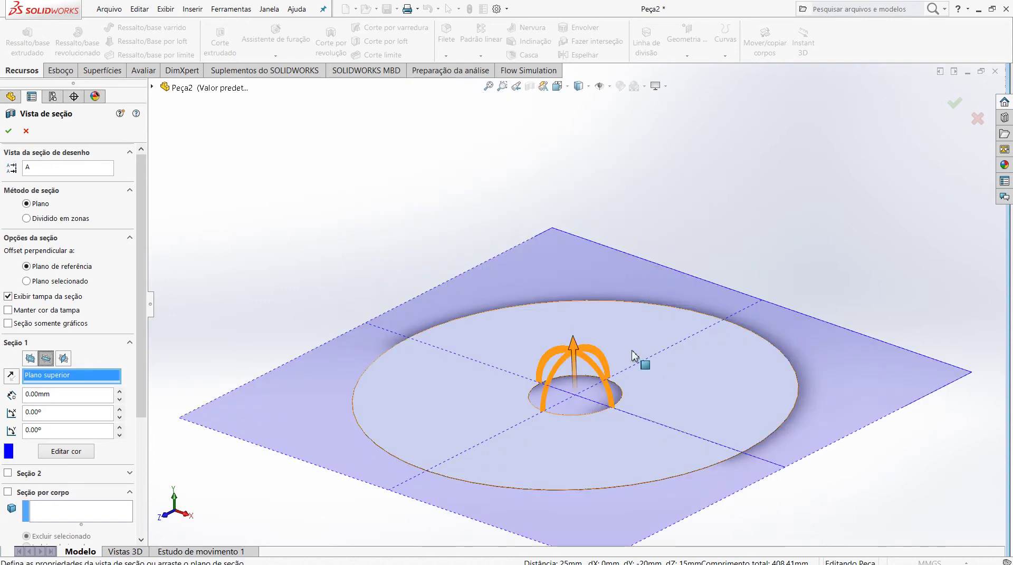
pyautogui.moveTo(574, 331)
pyautogui.mouseDown()
pyautogui.moveTo(612, 16)
pyautogui.moveTo(615, 113)
pyautogui.mouseUp()
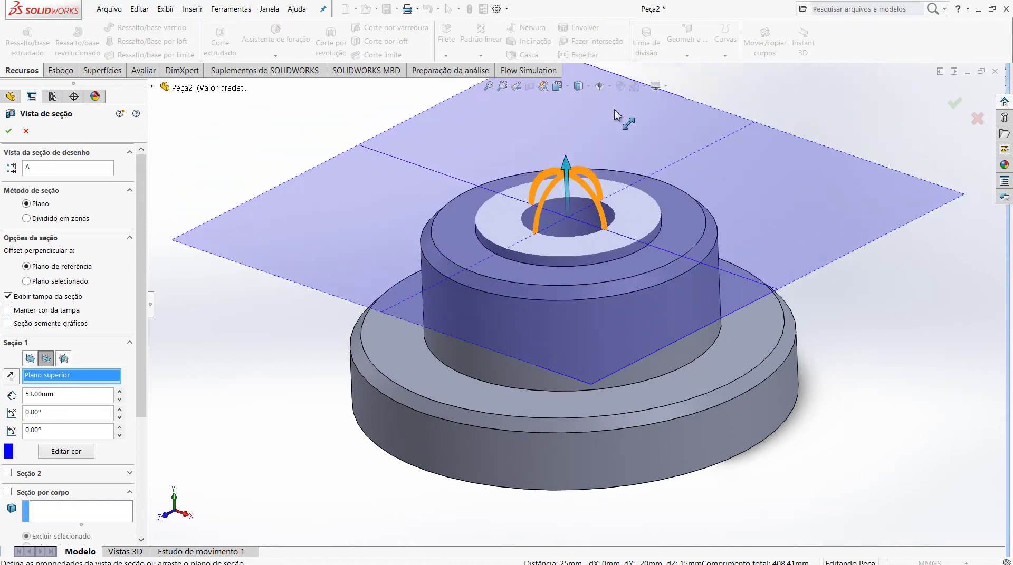
pyautogui.click(65, 360)
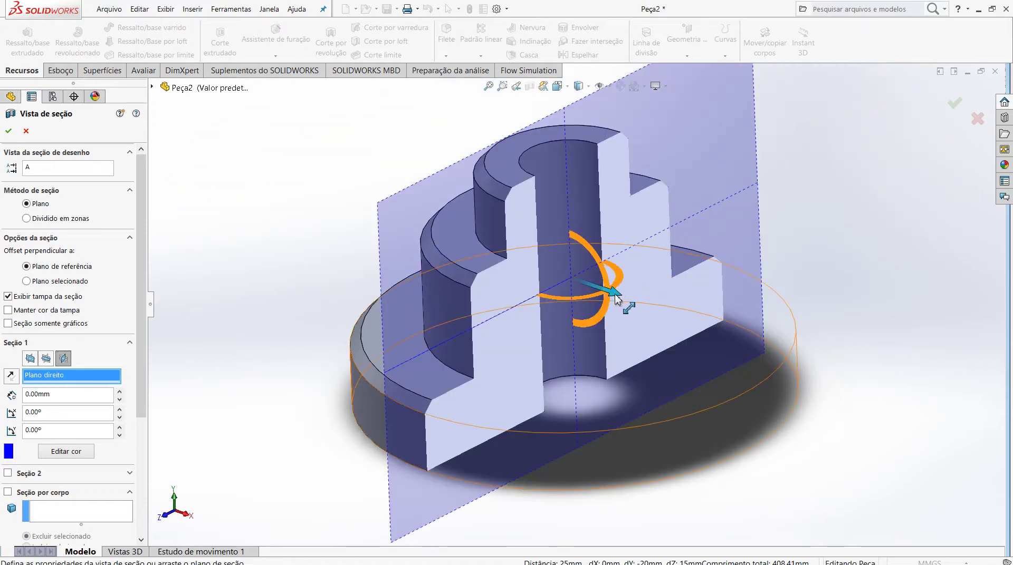
pyautogui.moveTo(611, 297)
pyautogui.mouseDown()
pyautogui.moveTo(747, 382)
pyautogui.moveTo(309, 230)
pyautogui.mouseUp()
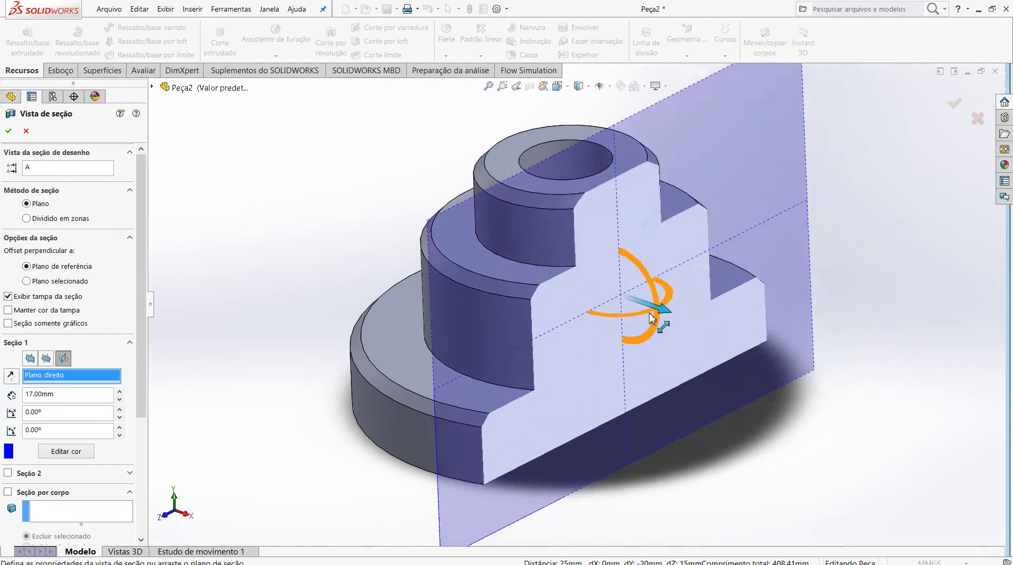
pyautogui.click(7, 132)
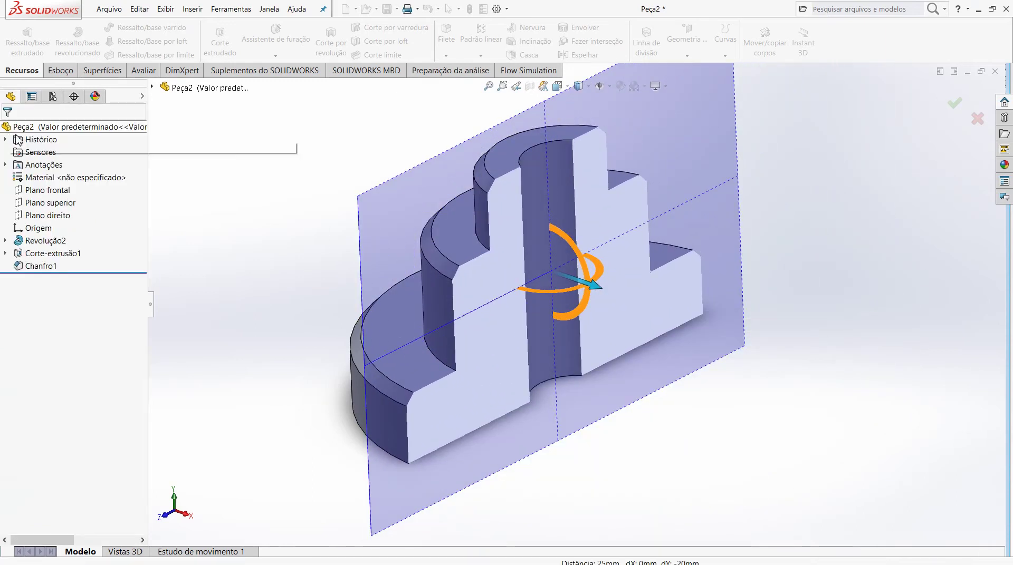
# Turn off Vista de seção and show the full three-tier part in Isométrica view, zoomed in
pyautogui.moveTo(436, 283)
pyautogui.mouseDown(button='middle')
pyautogui.moveTo(482, 260)
pyautogui.moveTo(542, 301)
pyautogui.moveTo(499, 258)
pyautogui.moveTo(409, 334)
pyautogui.moveTo(443, 290)
pyautogui.moveTo(394, 205)
pyautogui.moveTo(344, 215)
pyautogui.moveTo(481, 154)
pyautogui.mouseUp(button='middle')
pyautogui.click(530, 86)
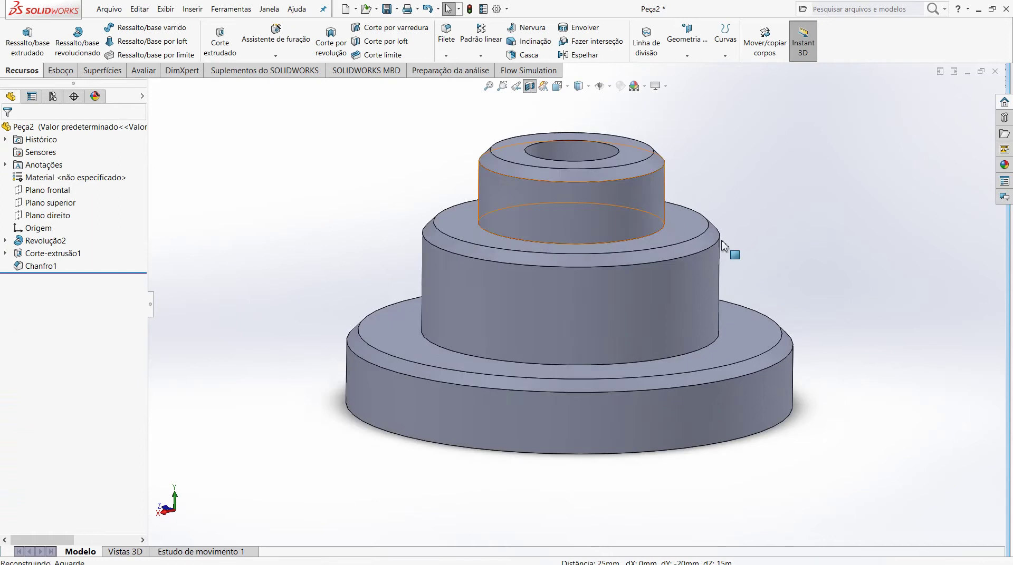
pyautogui.moveTo(609, 244)
pyautogui.mouseDown(button='middle')
pyautogui.moveTo(584, 287)
pyautogui.moveTo(604, 256)
pyautogui.moveTo(592, 253)
pyautogui.moveTo(590, 230)
pyautogui.moveTo(597, 236)
pyautogui.mouseUp(button='middle')
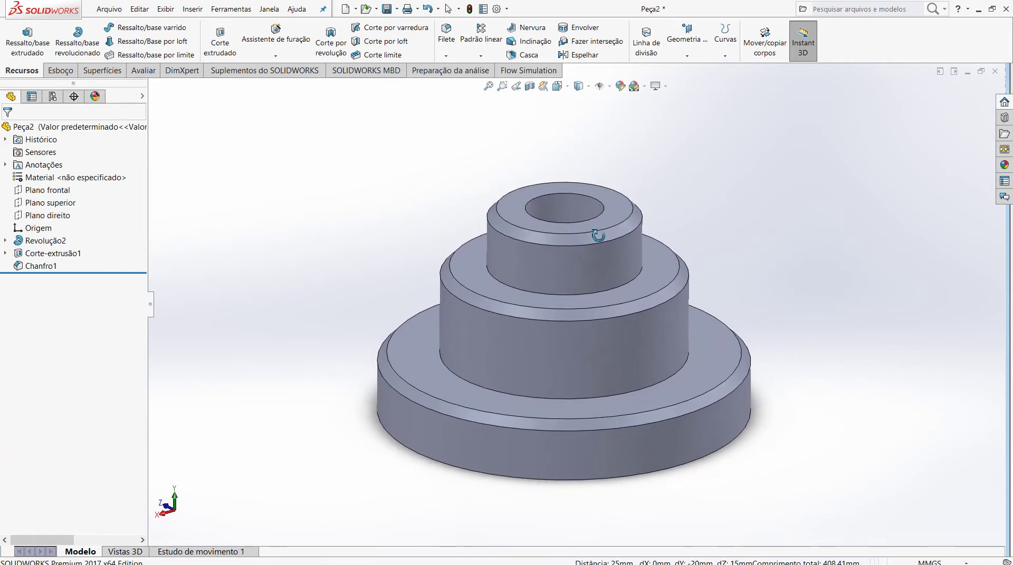
pyautogui.click(569, 87)
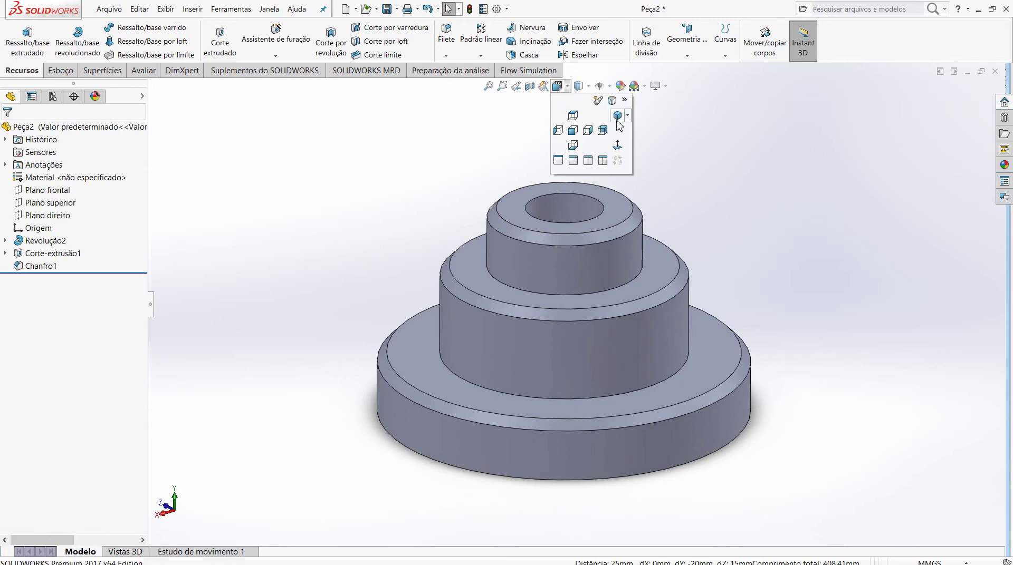
pyautogui.click(617, 121)
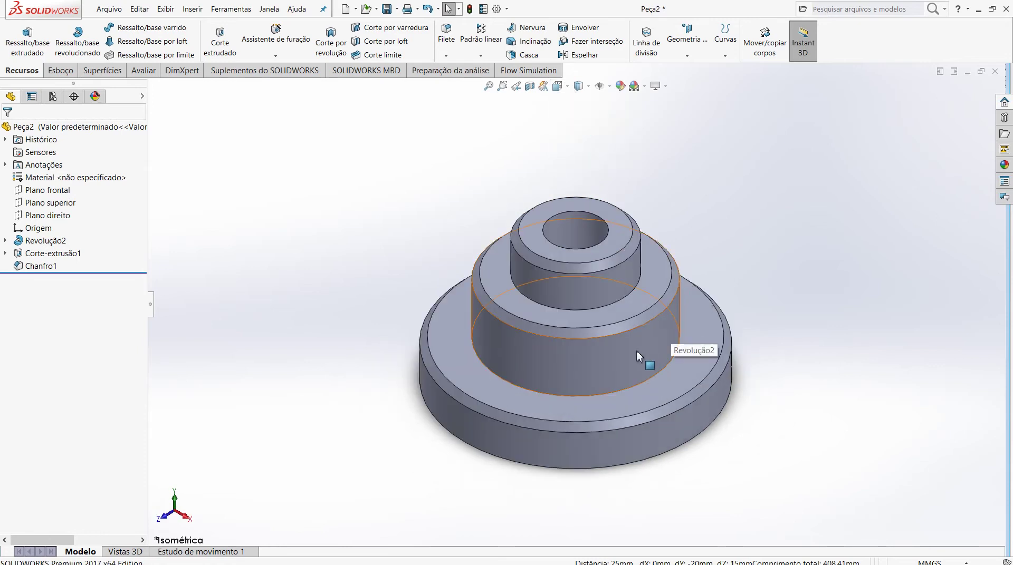
pyautogui.scroll(-2, 636, 350)
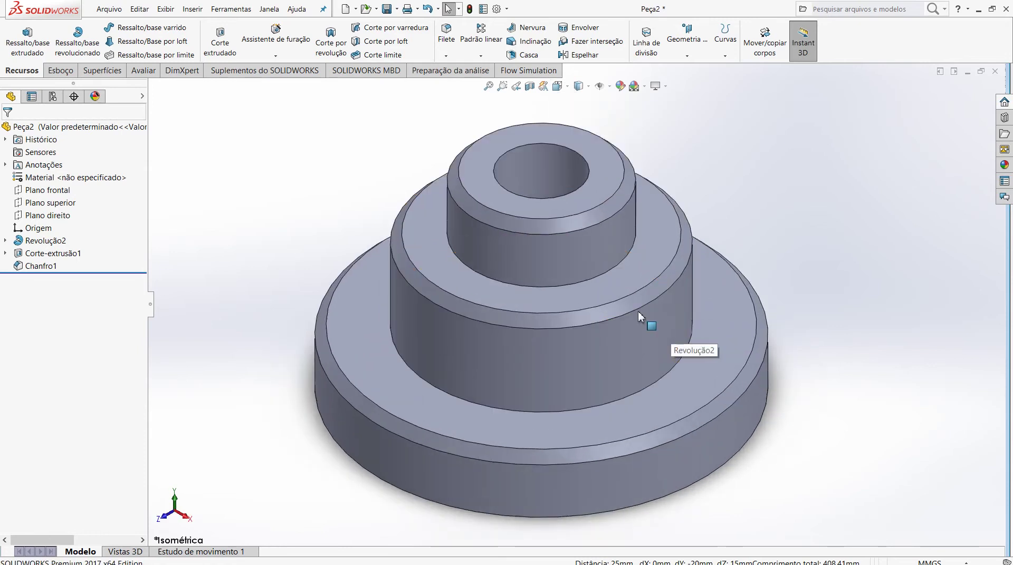